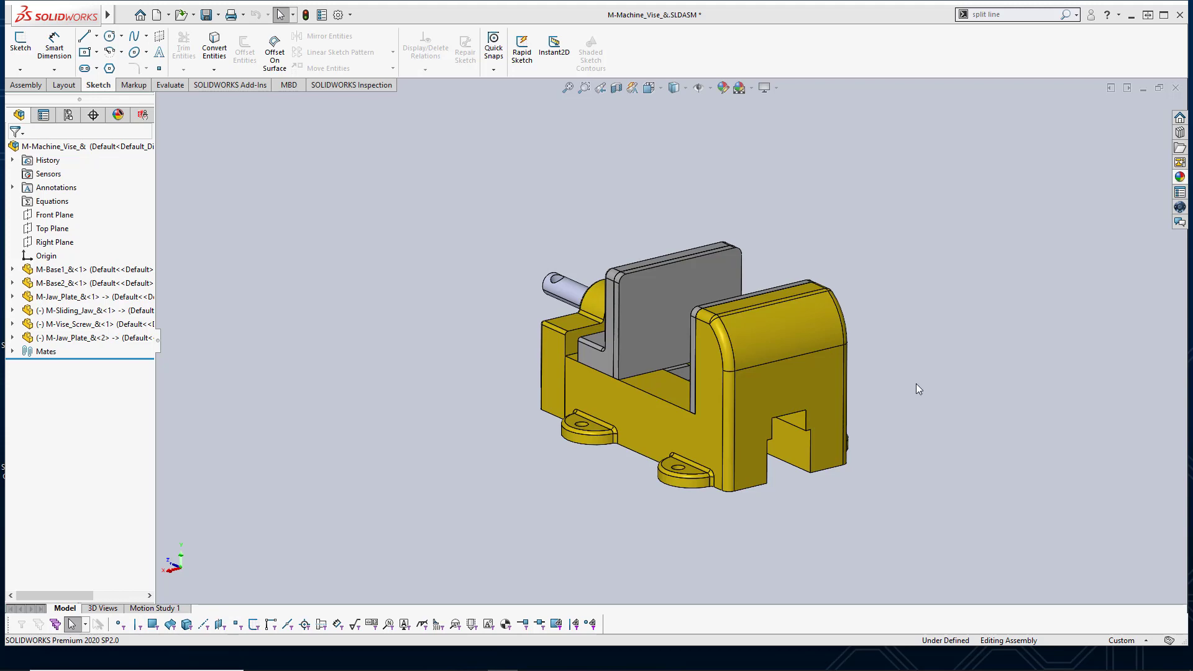
# Return the vise assembly to isometric view and bring up the M-Base1 side face's context menu.
pyautogui.moveTo(915, 385); pyautogui.dragTo(874, 426, button='middle')
pyautogui.scroll(-3, 692, 320)
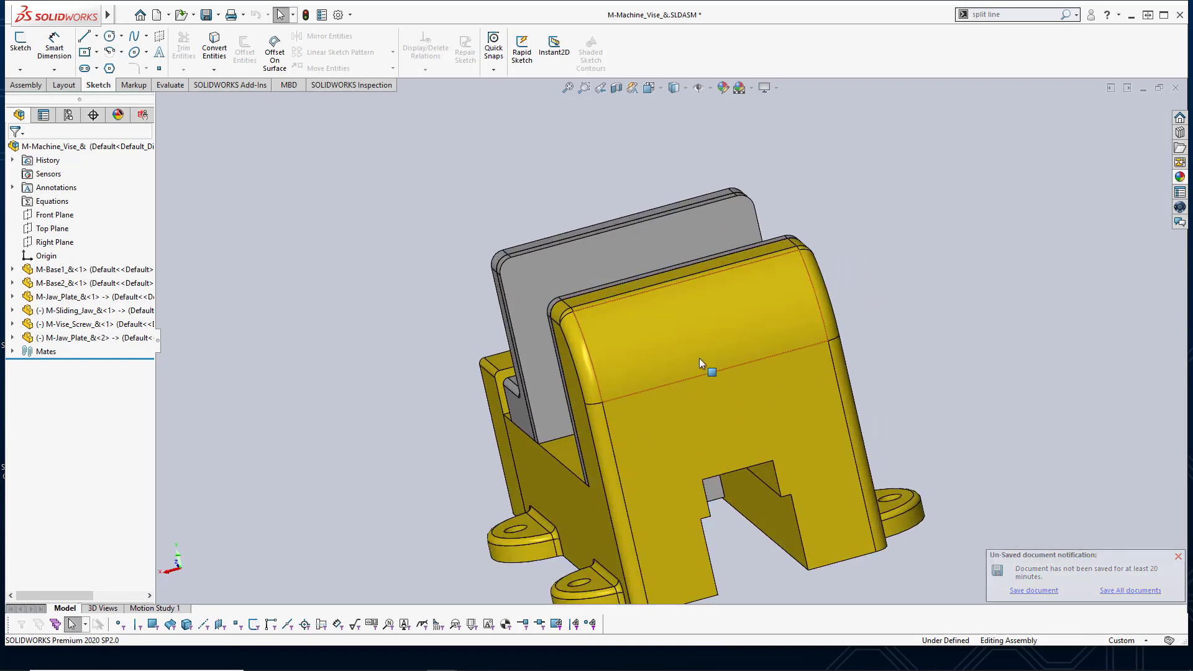
pyautogui.hotkey('ctrl', '7')
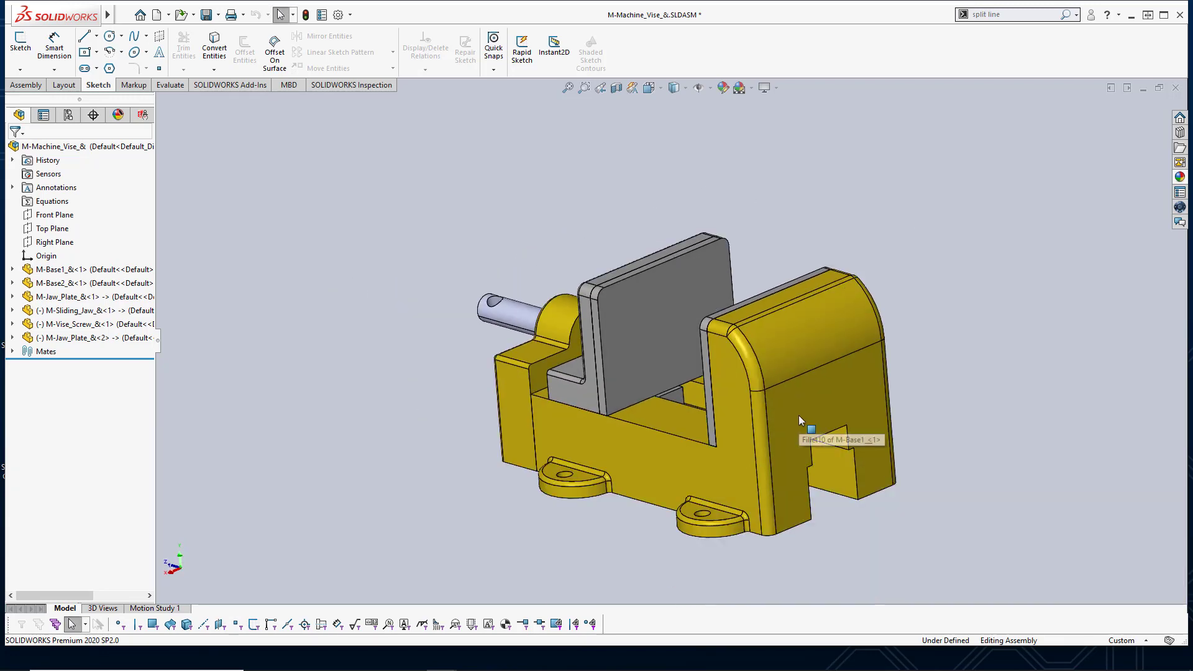
pyautogui.rightClick(799, 419)
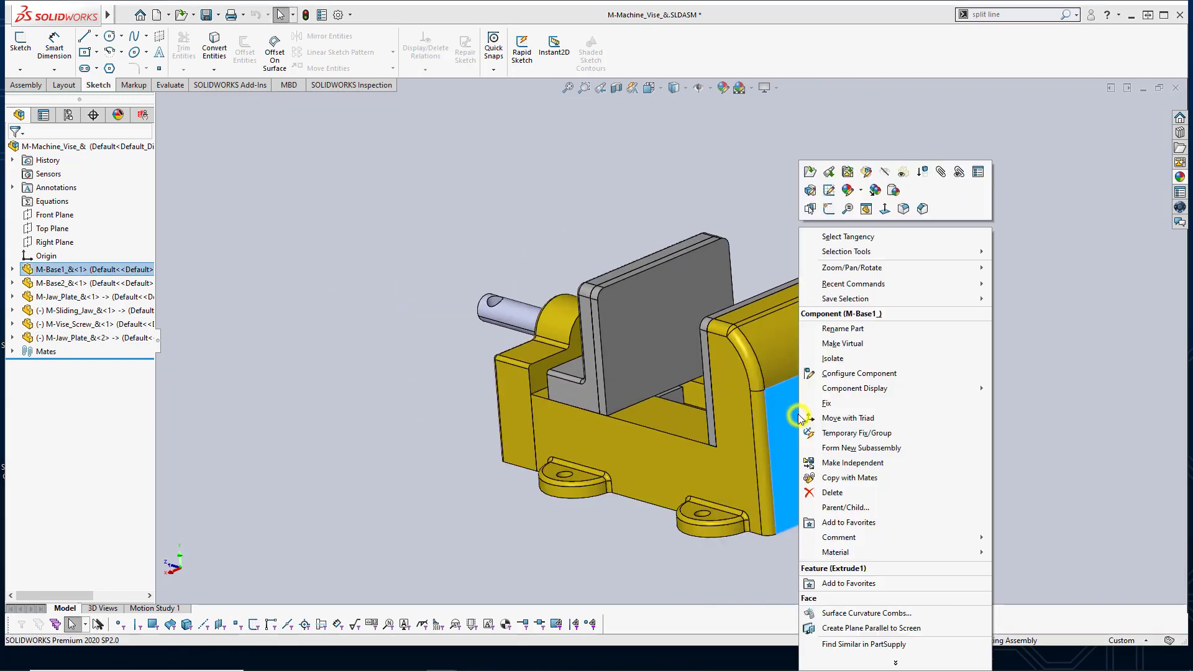
# Open the vise base part M-Base1 in its own window at an isometric angle.
pyautogui.click(808, 172)
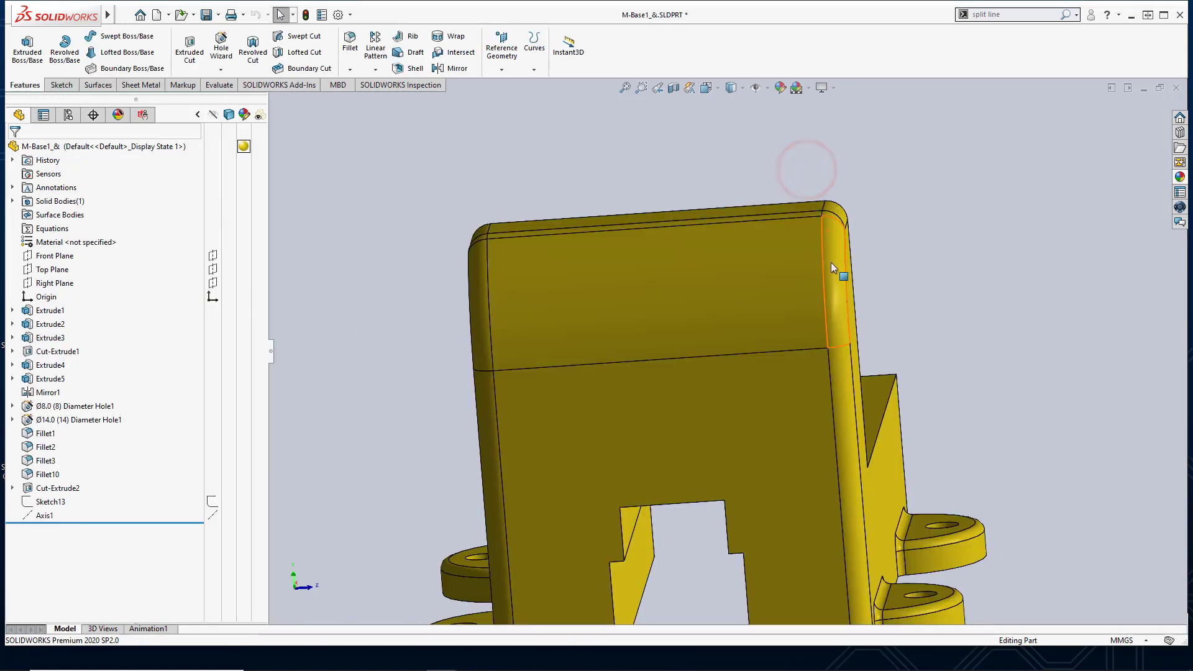
pyautogui.scroll(2, 708, 320)
pyautogui.moveTo(708, 321); pyautogui.dragTo(734, 332, button='middle')
pyautogui.scroll(-3, 740, 383)
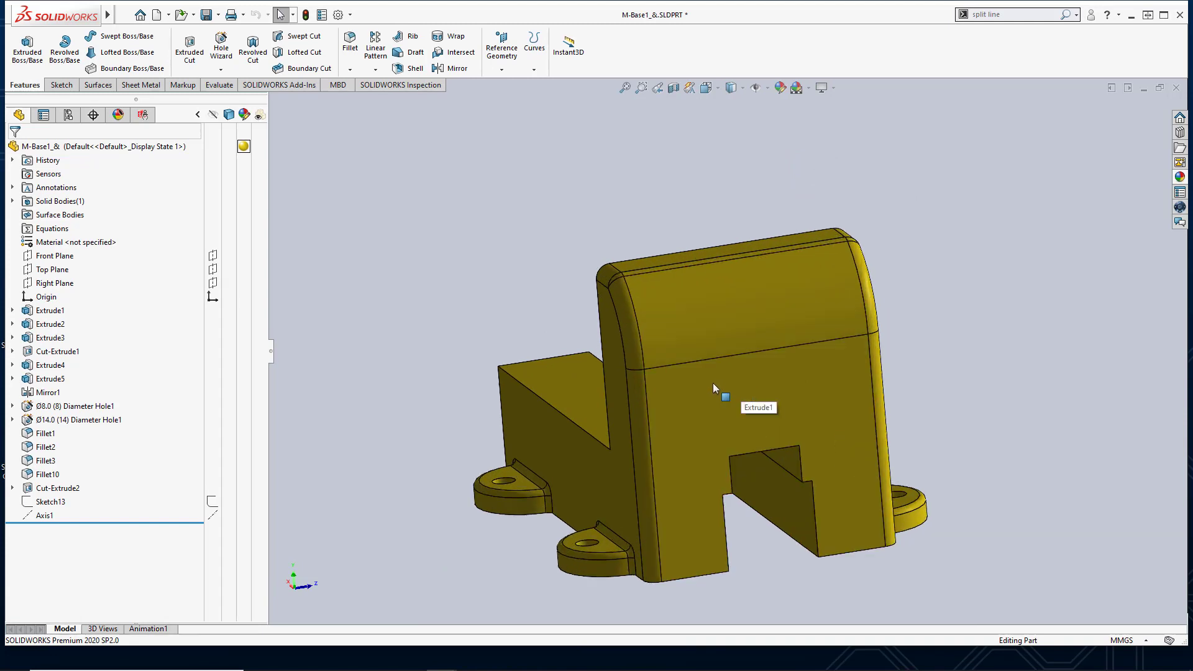
# Show Sketch13 and Axis1 on the base part's upright face.
pyautogui.click(213, 503)
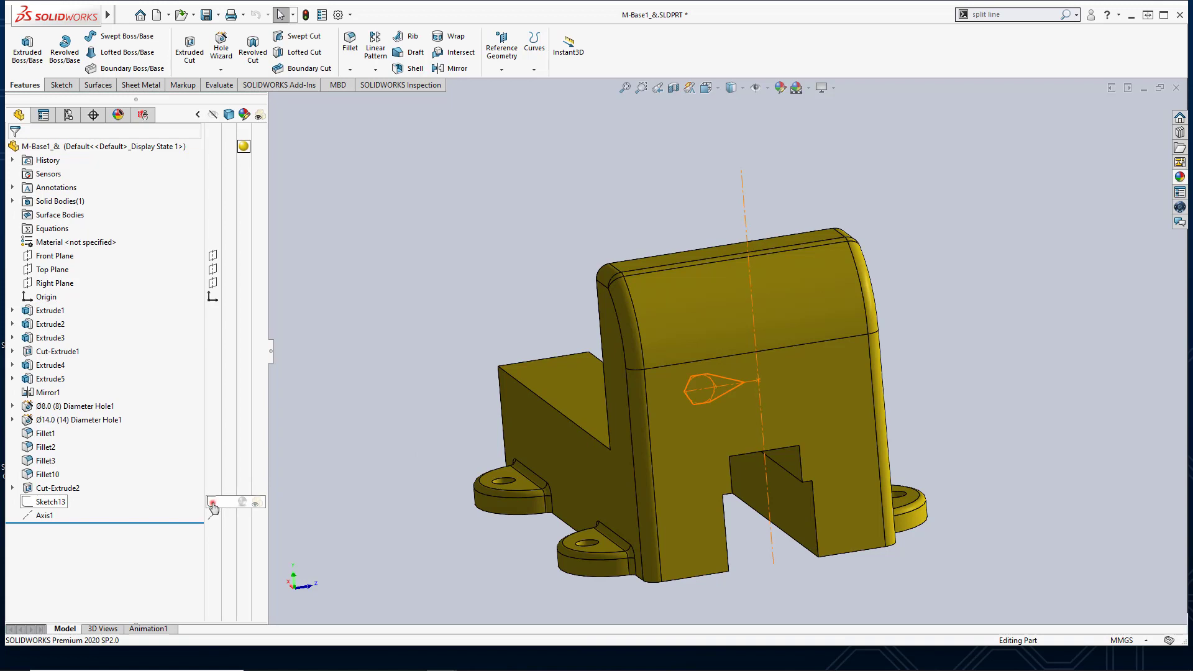
pyautogui.click(212, 502)
pyautogui.click(358, 354)
pyautogui.scroll(-2, 677, 338)
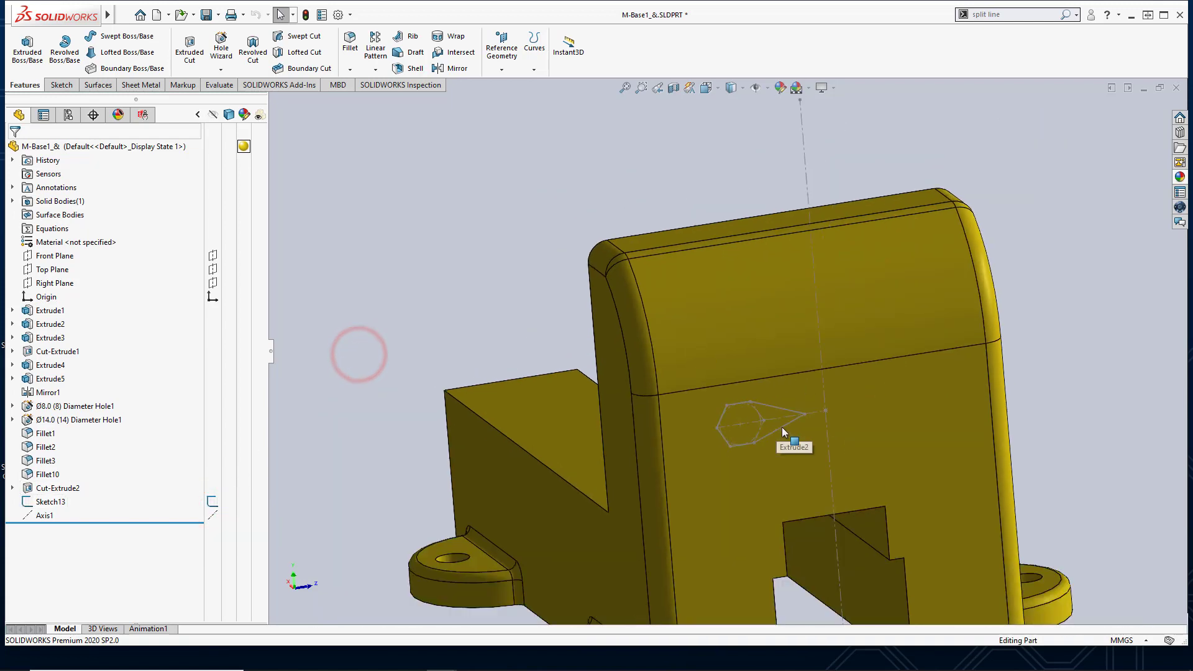
pyautogui.moveTo(782, 427); pyautogui.dragTo(748, 421, button='middle')
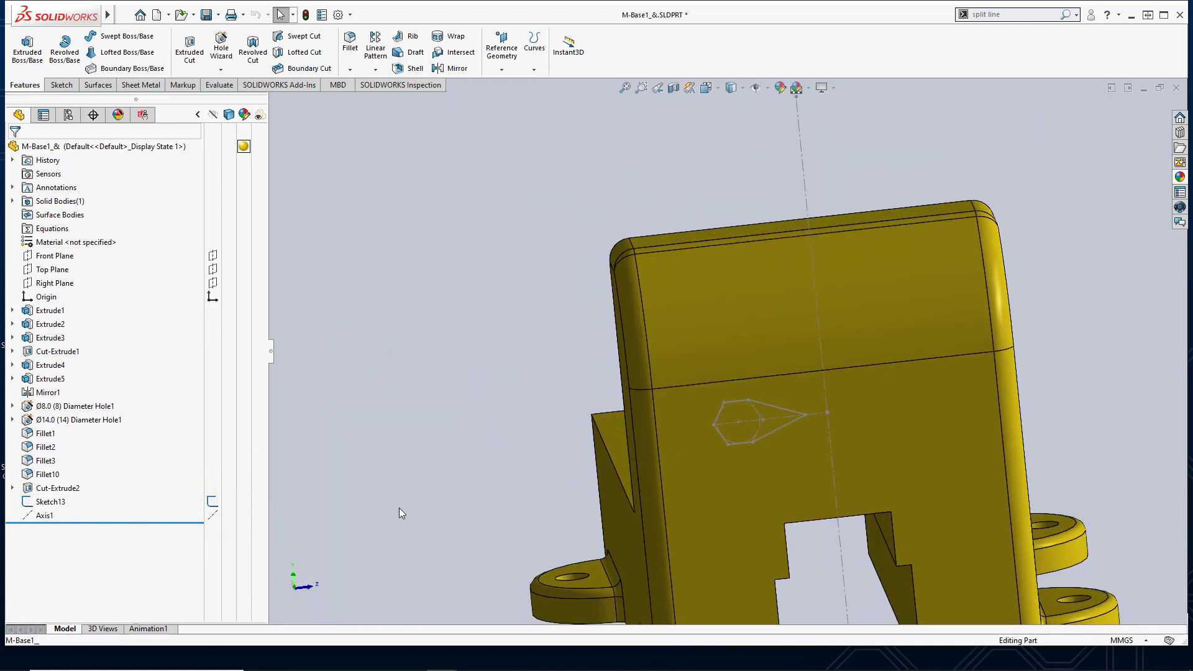
pyautogui.click(213, 515)
pyautogui.click(213, 516)
pyautogui.scroll(-1, 624, 408)
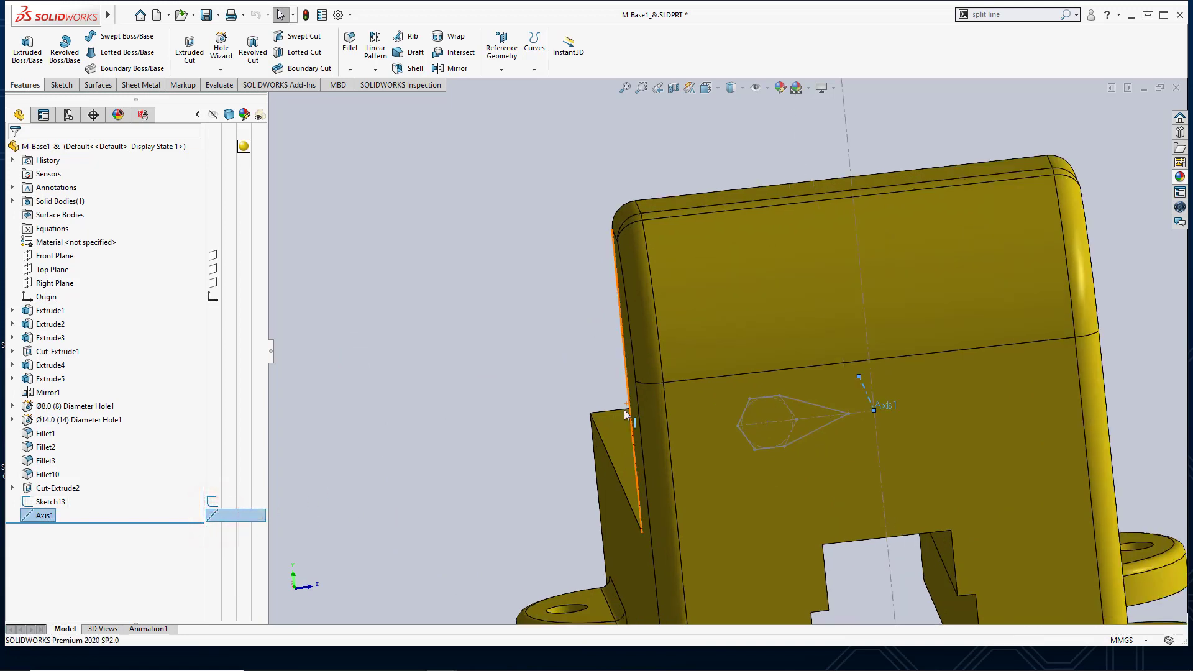
pyautogui.scroll(1, 584, 408)
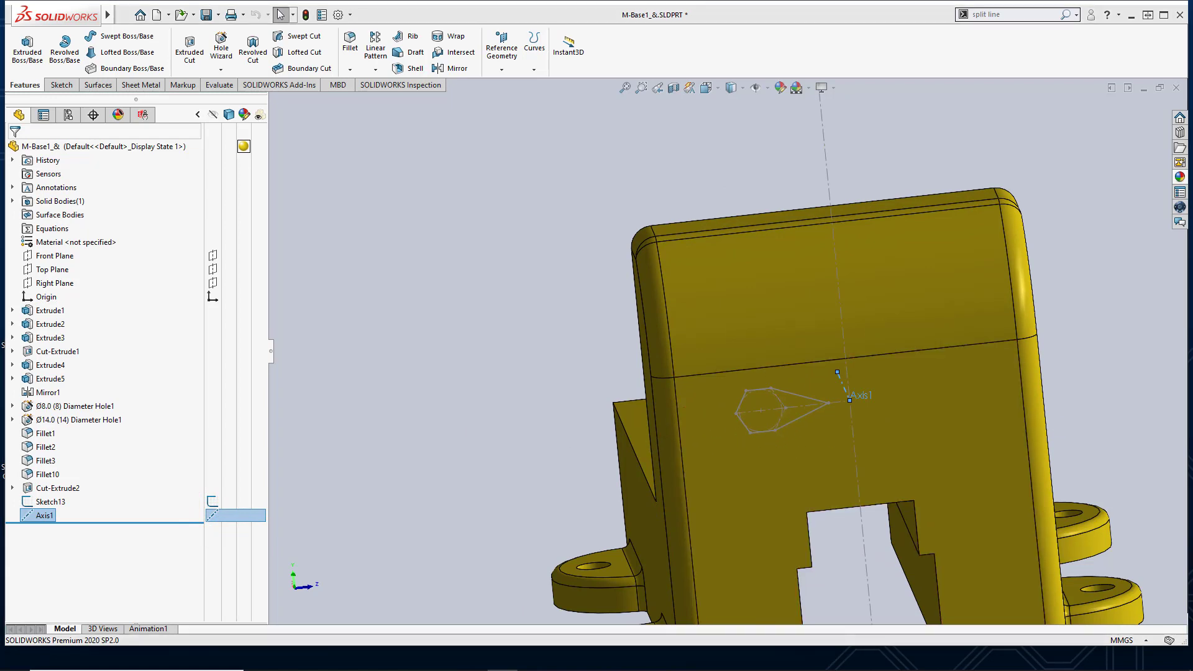
pyautogui.moveTo(532, 363)
pyautogui.mouseDown(button='middle')
pyautogui.moveTo(572, 348)
pyautogui.moveTo(543, 358)
pyautogui.mouseUp(button='middle')
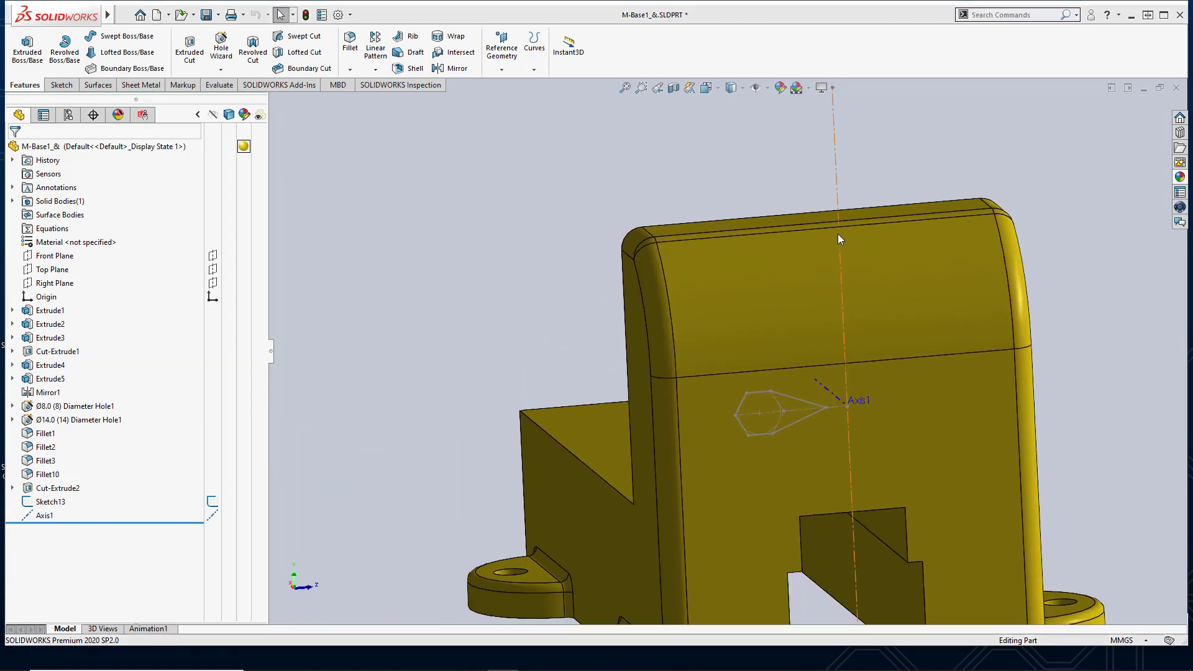
# Search commands for 'split' and reveal Split Line in the Curves dropdown.
pyautogui.click(988, 16)
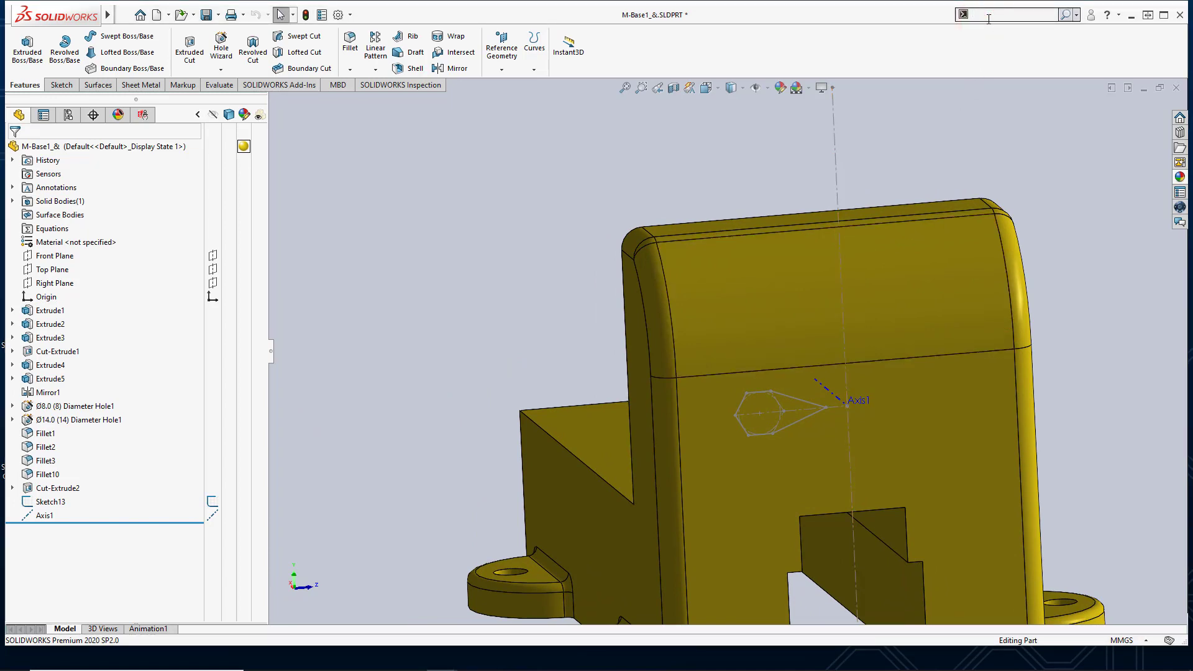
pyautogui.write('split')
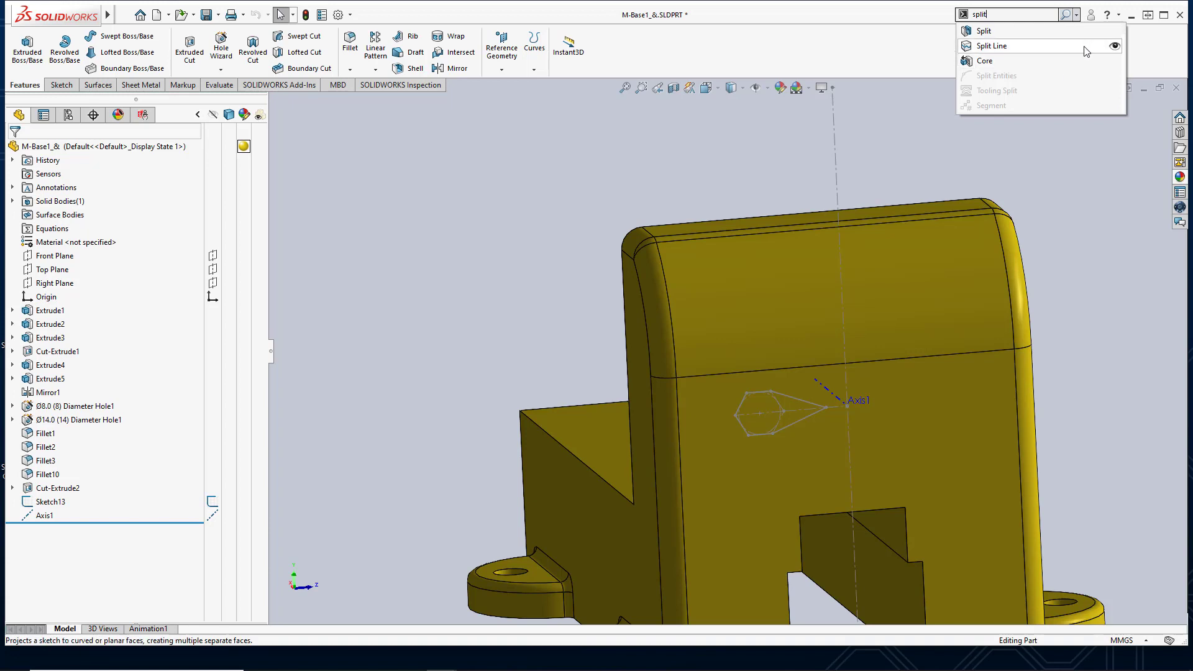
pyautogui.click(1115, 46)
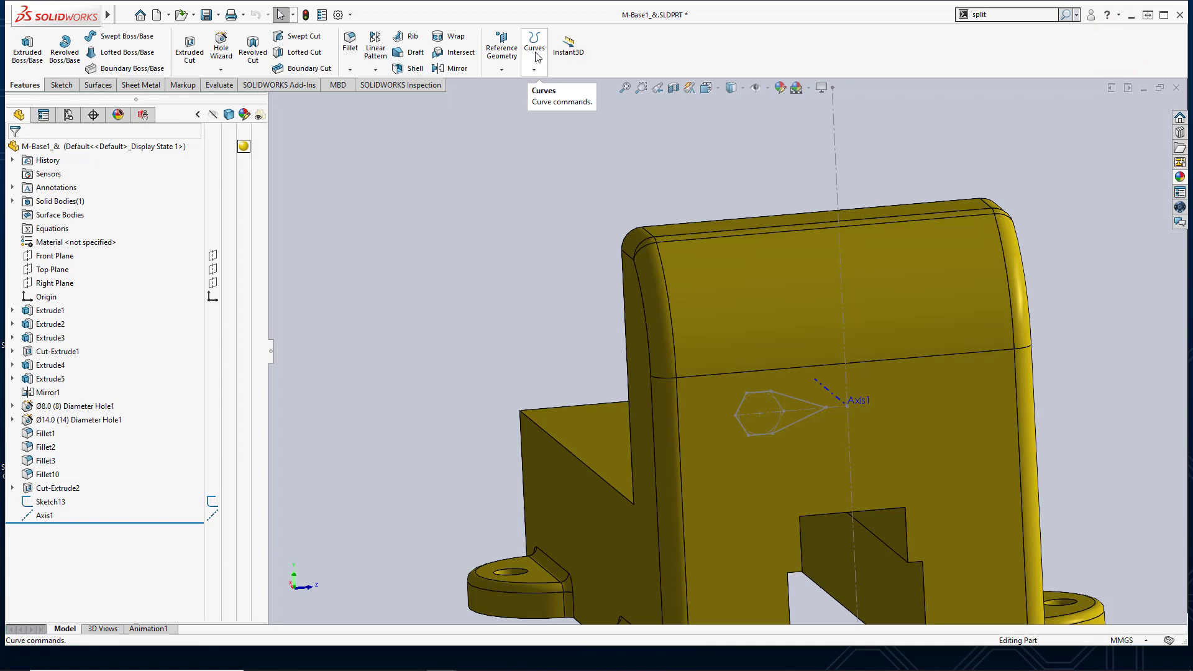
pyautogui.click(534, 70)
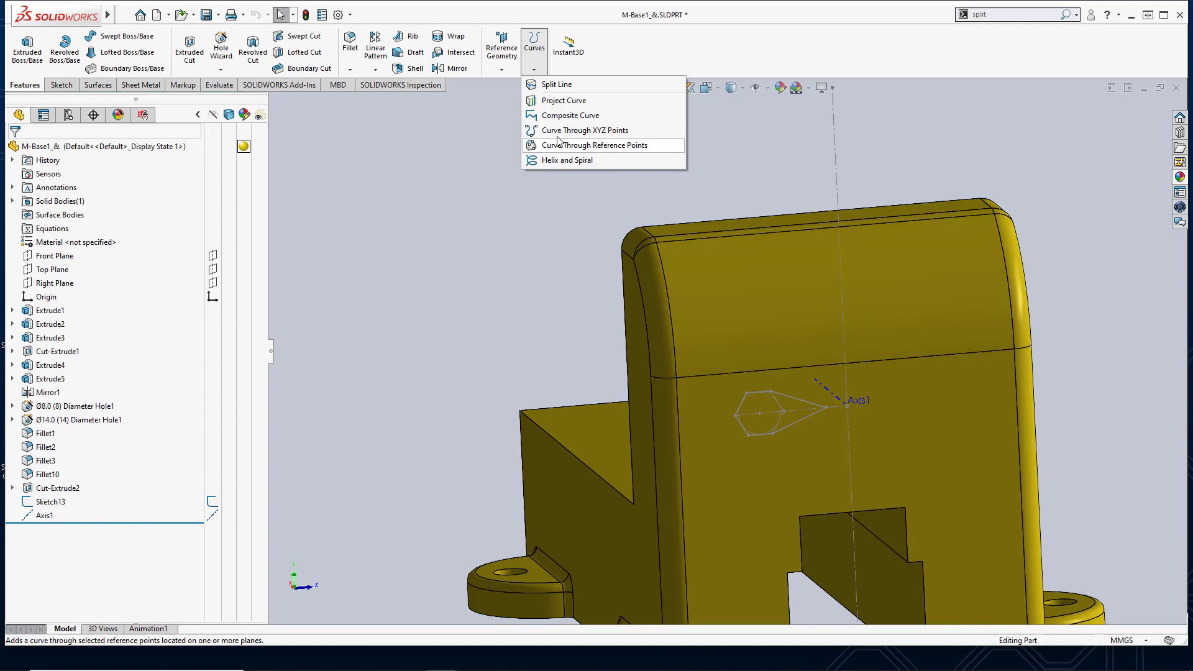
# Create a Projection split line projecting Sketch13 onto the base's front face.
pyautogui.click(563, 90)
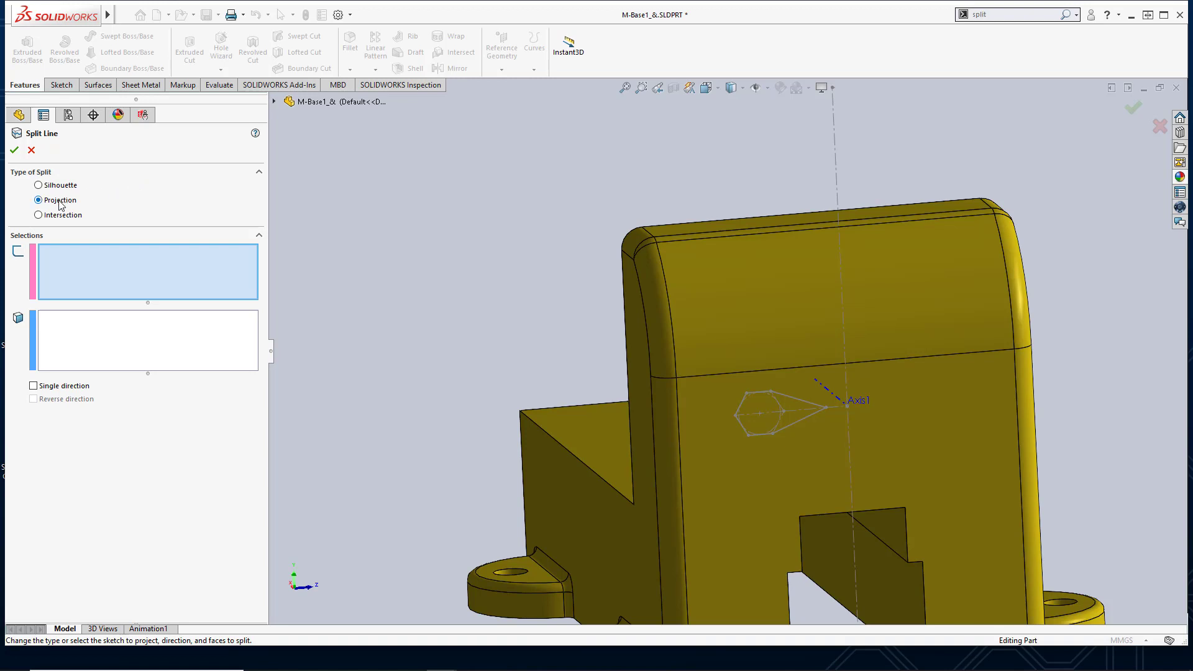
pyautogui.click(77, 267)
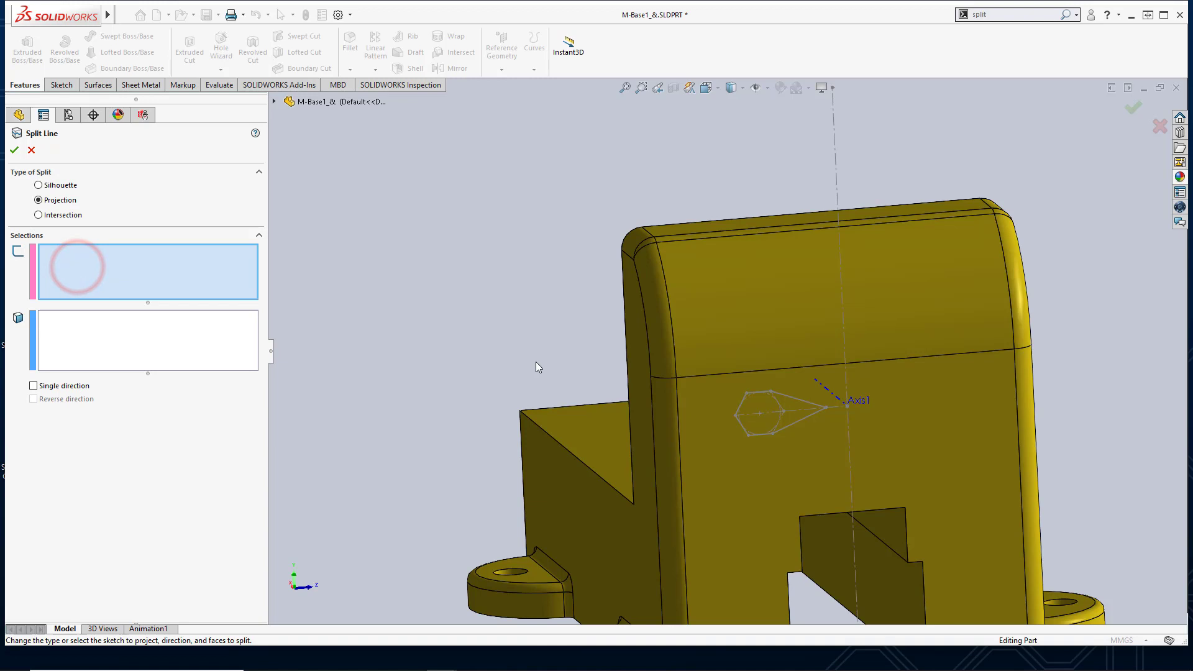
pyautogui.click(759, 401)
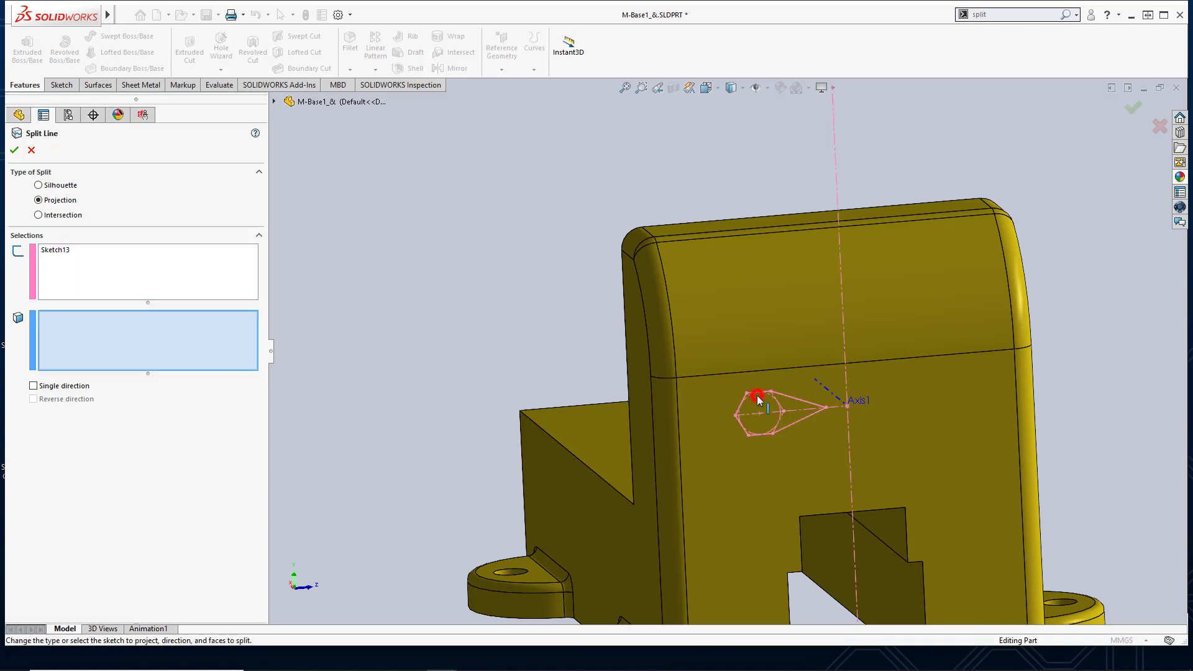
pyautogui.click(100, 333)
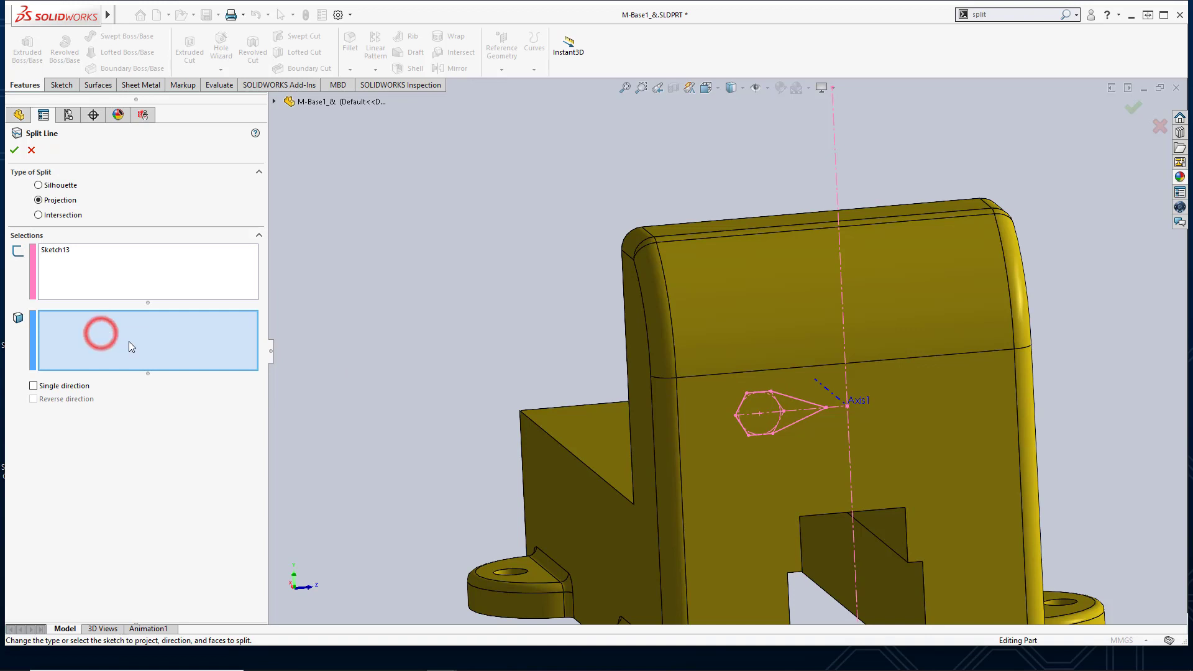
pyautogui.scroll(4, 524, 388)
pyautogui.scroll(-3, 938, 431)
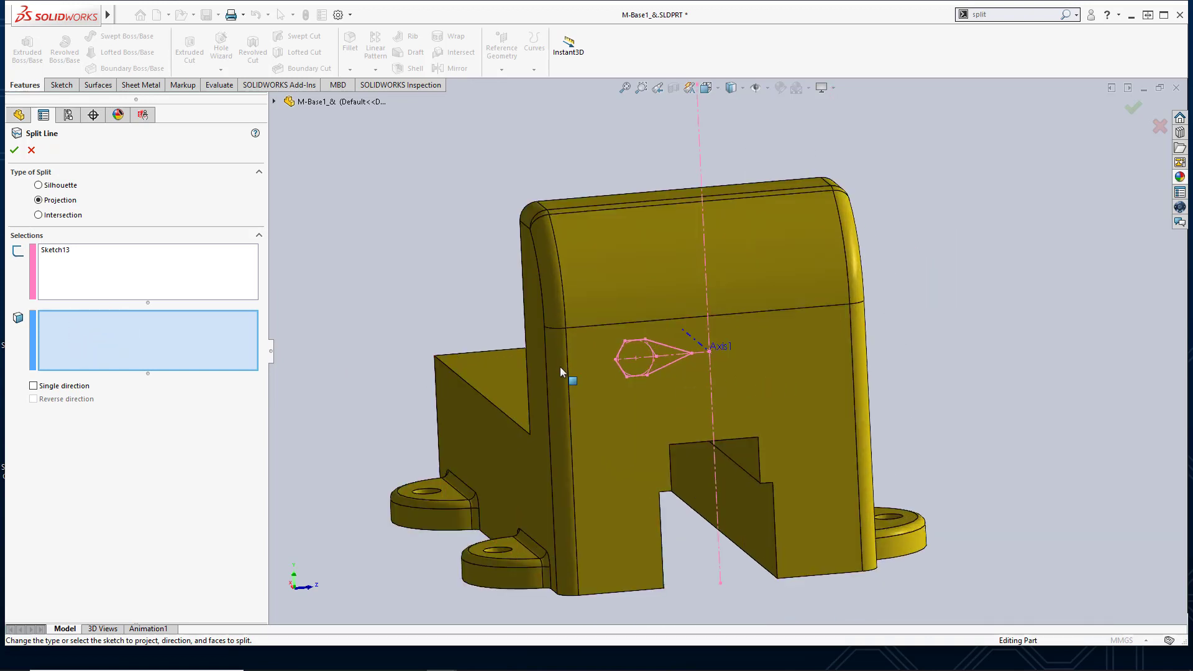
pyautogui.moveTo(540, 357)
pyautogui.mouseDown(button='middle')
pyautogui.moveTo(490, 371)
pyautogui.moveTo(515, 360)
pyautogui.moveTo(553, 371)
pyautogui.mouseUp(button='middle')
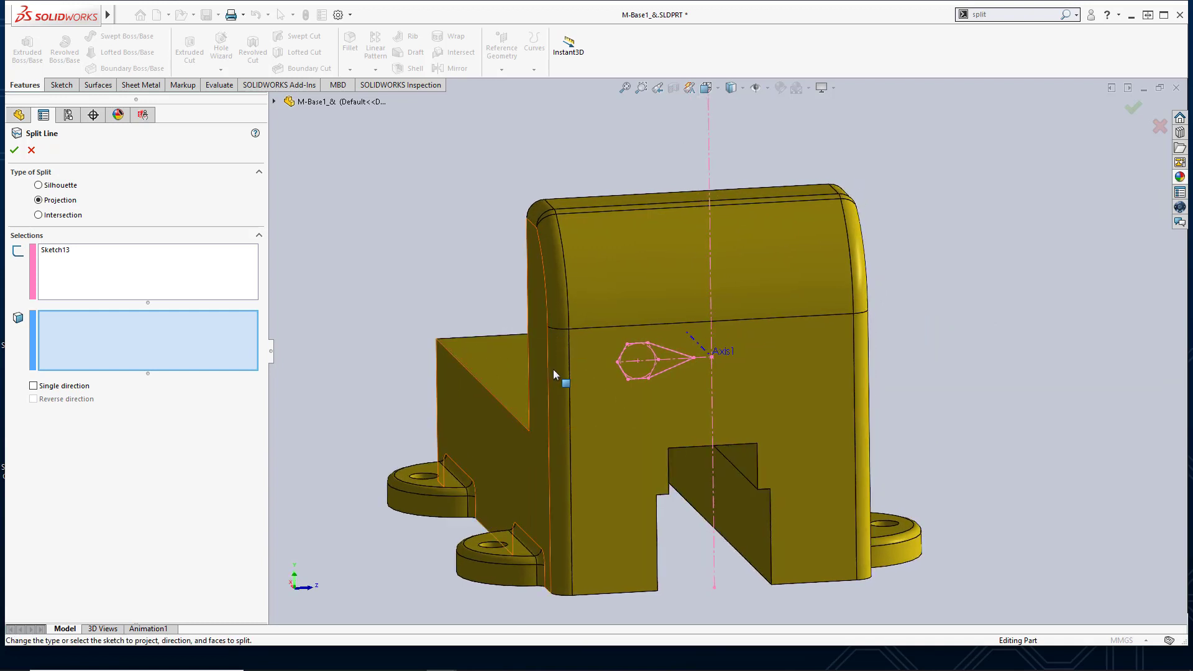
pyautogui.click(598, 370)
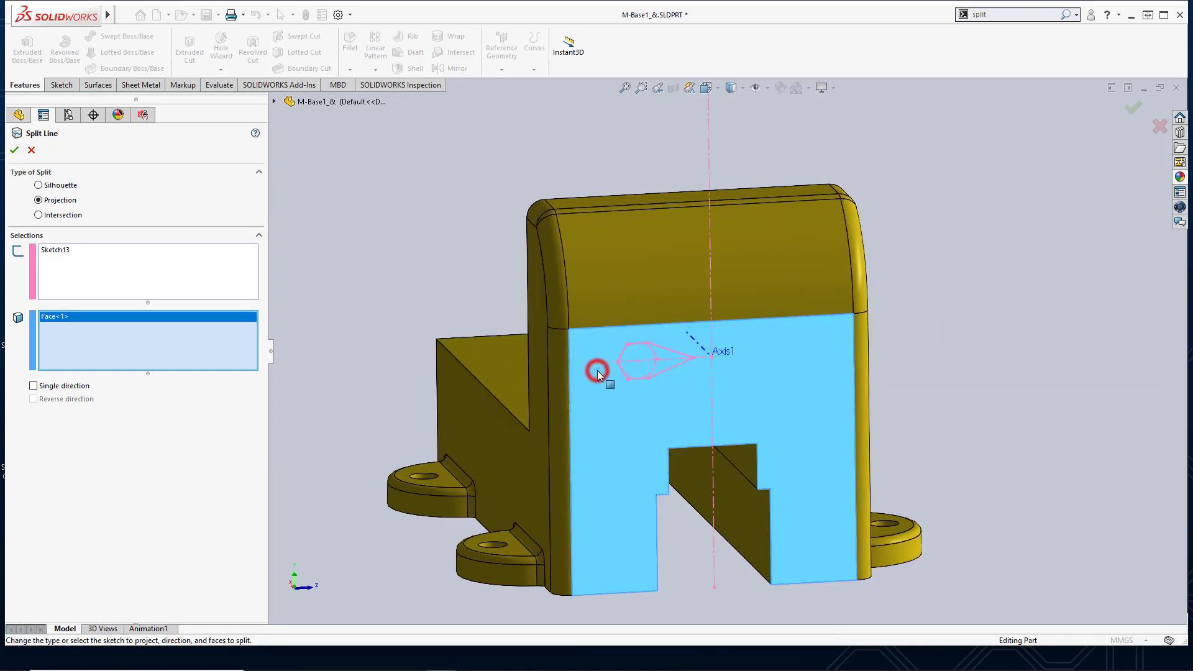
pyautogui.click(15, 152)
pyautogui.click(396, 250)
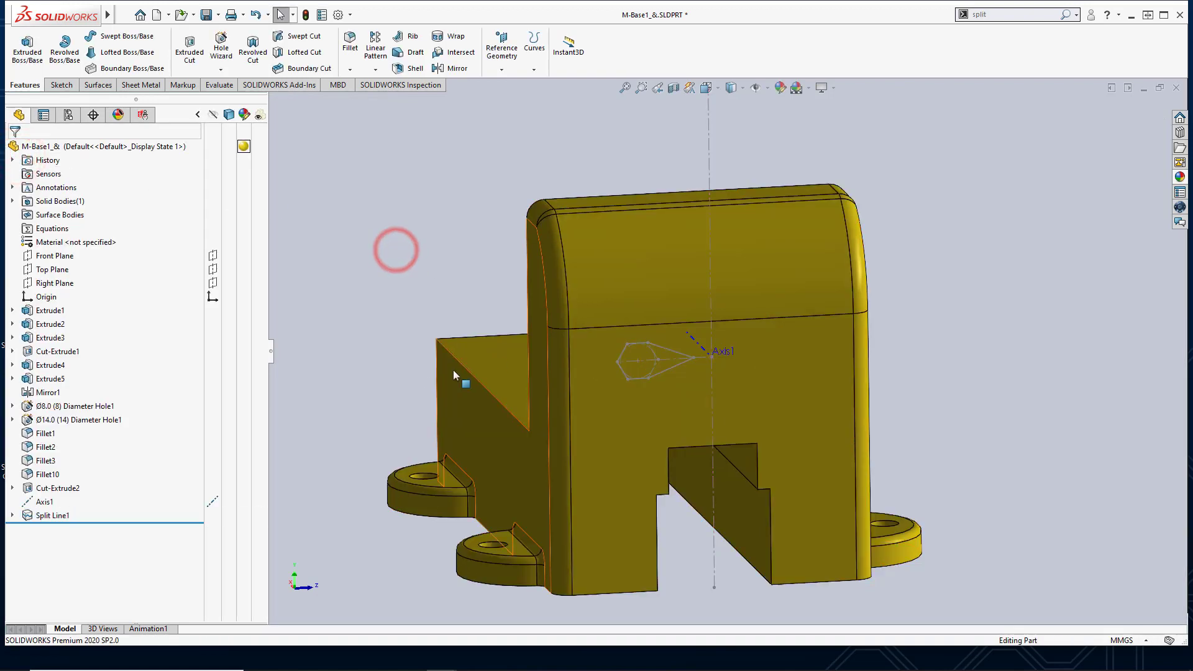
pyautogui.click(13, 515)
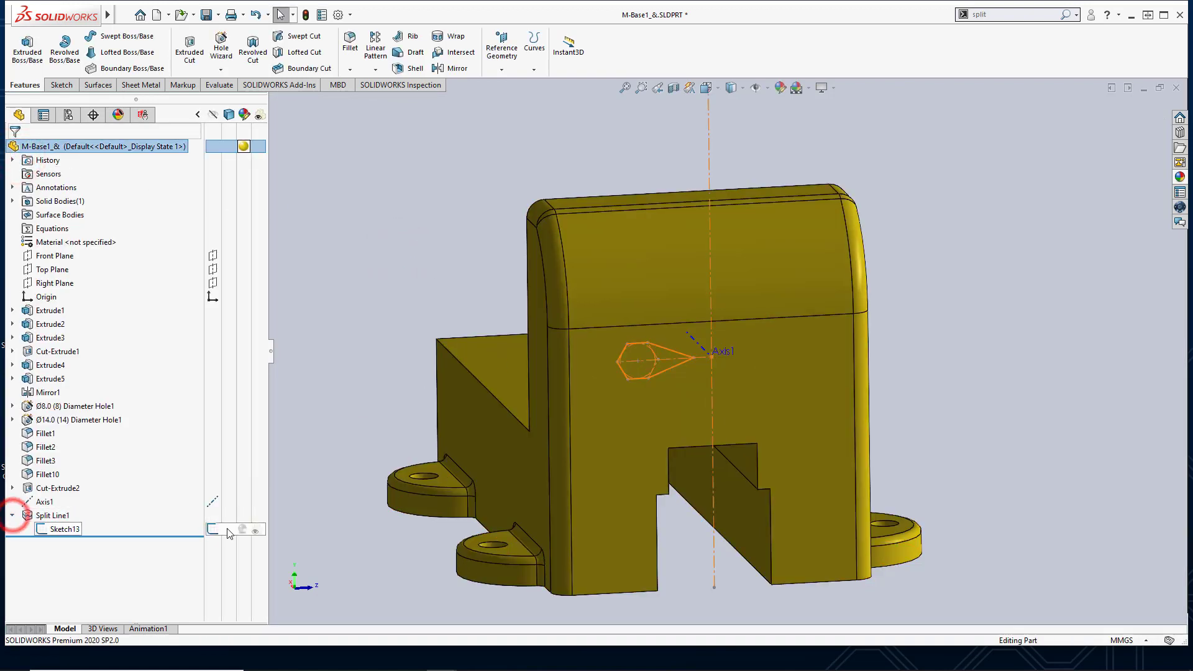
pyautogui.click(214, 530)
pyautogui.click(436, 267)
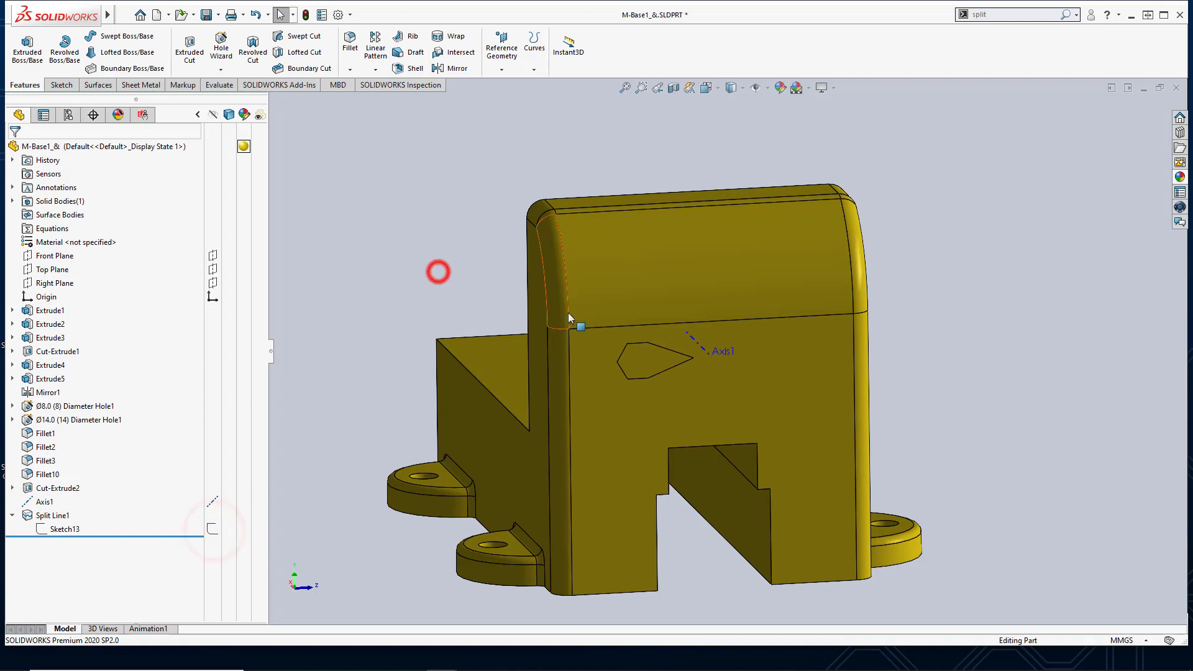
pyautogui.scroll(-3, 639, 366)
pyautogui.moveTo(667, 348)
pyautogui.mouseDown(button='middle')
pyautogui.moveTo(640, 346)
pyautogui.moveTo(675, 376)
pyautogui.mouseUp(button='middle')
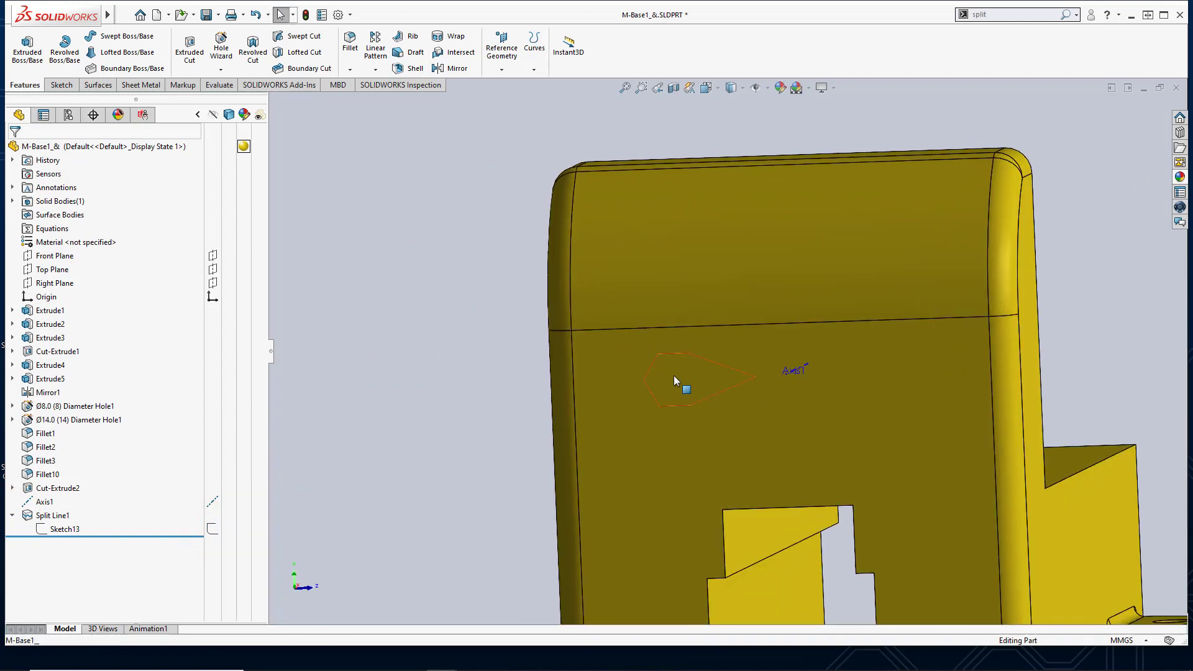
pyautogui.click(684, 379)
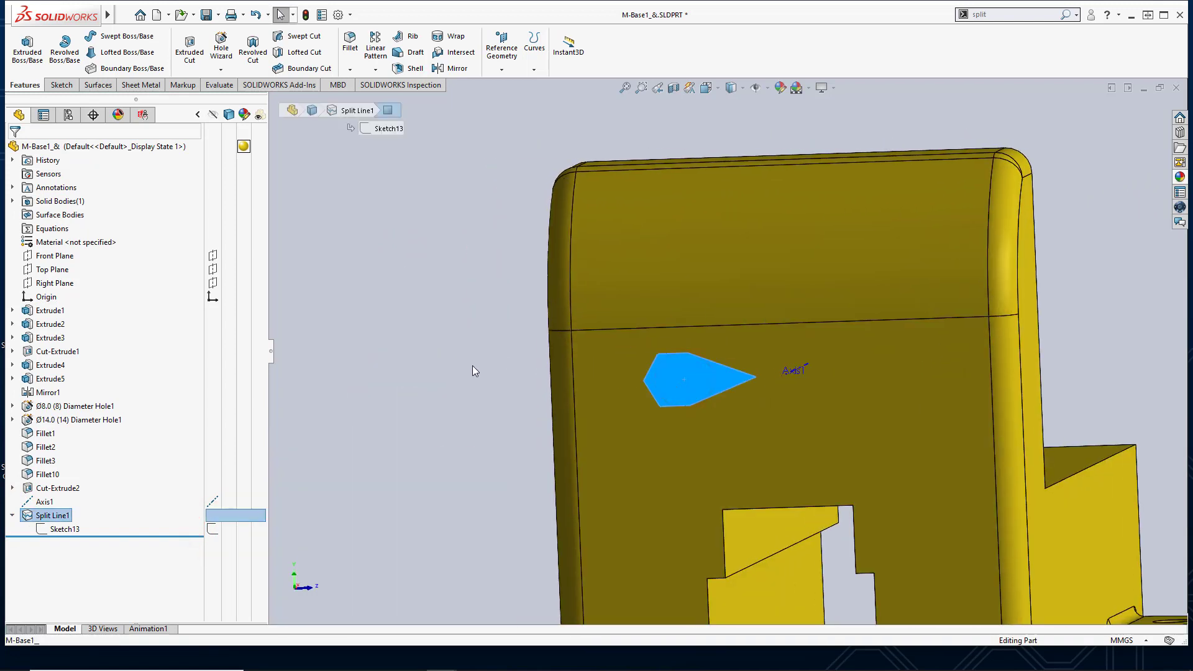
pyautogui.moveTo(472, 366); pyautogui.dragTo(424, 361, button='middle')
pyautogui.click(422, 361)
pyautogui.click(628, 410)
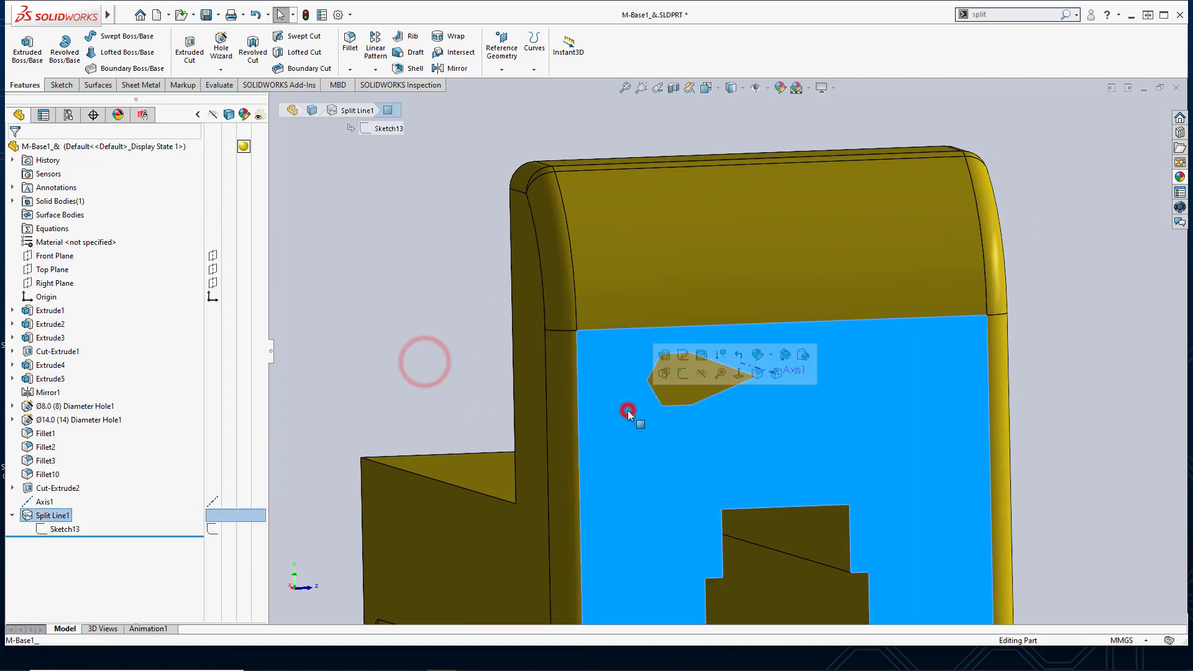
pyautogui.click(665, 394)
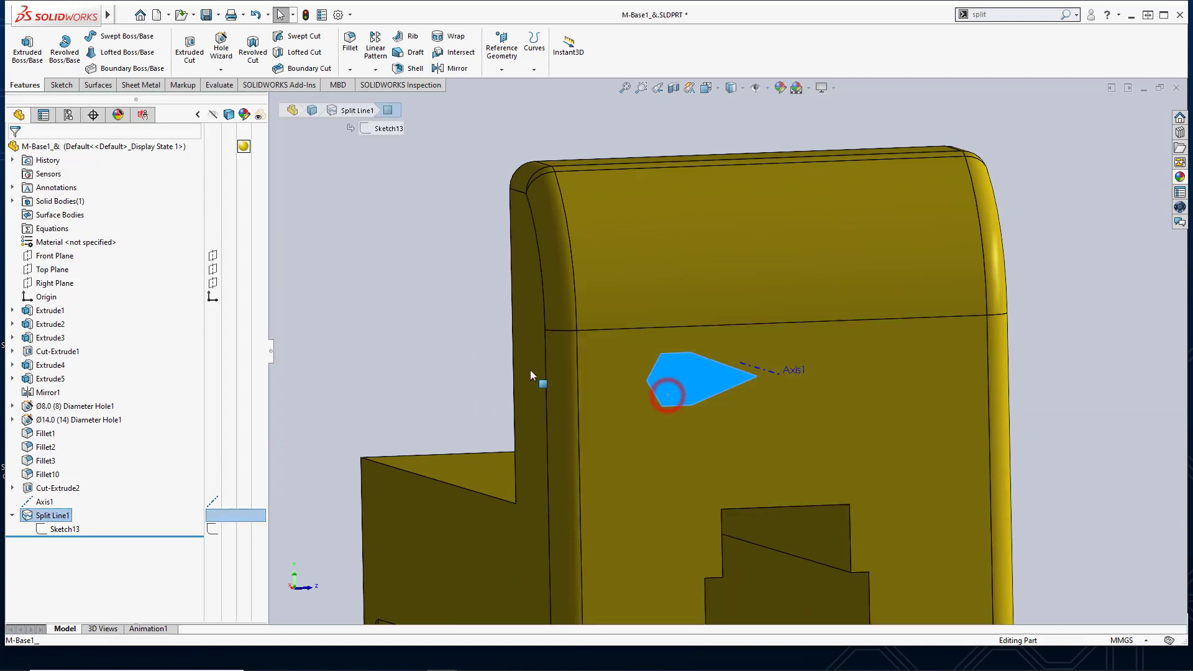
pyautogui.click(431, 352)
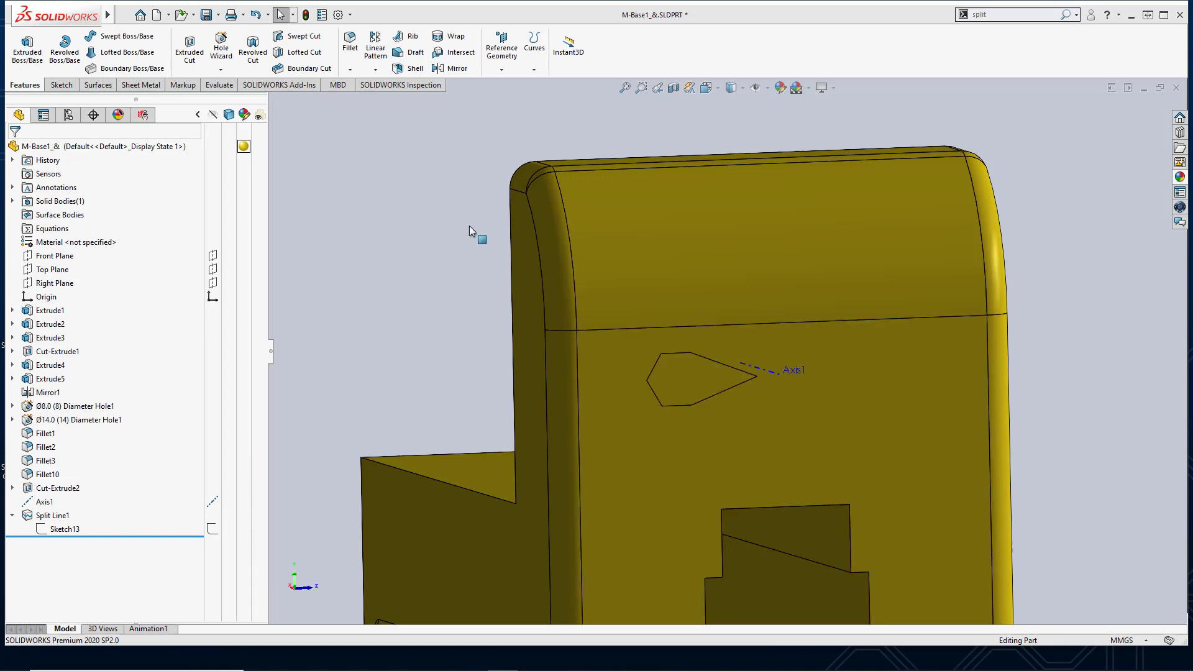
# Circular-pattern Split Line1 around Axis1, 6 instances over 360°.
pyautogui.click(376, 70)
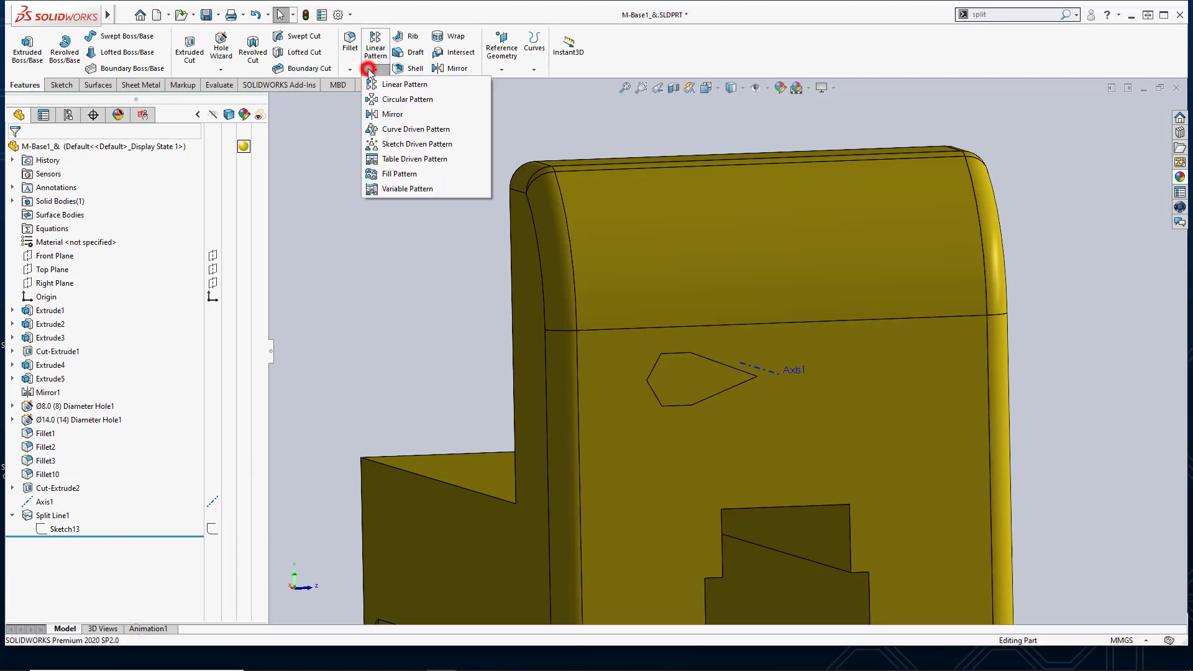
pyautogui.click(390, 101)
pyautogui.click(154, 187)
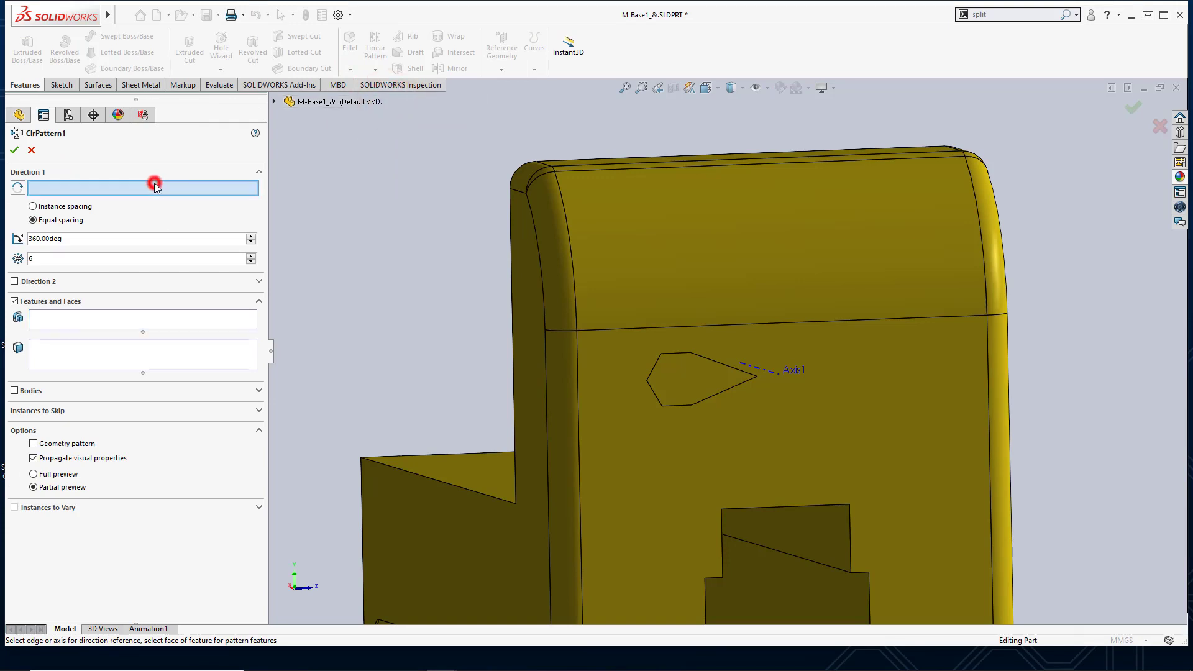
pyautogui.moveTo(607, 347); pyautogui.dragTo(807, 386, button='middle')
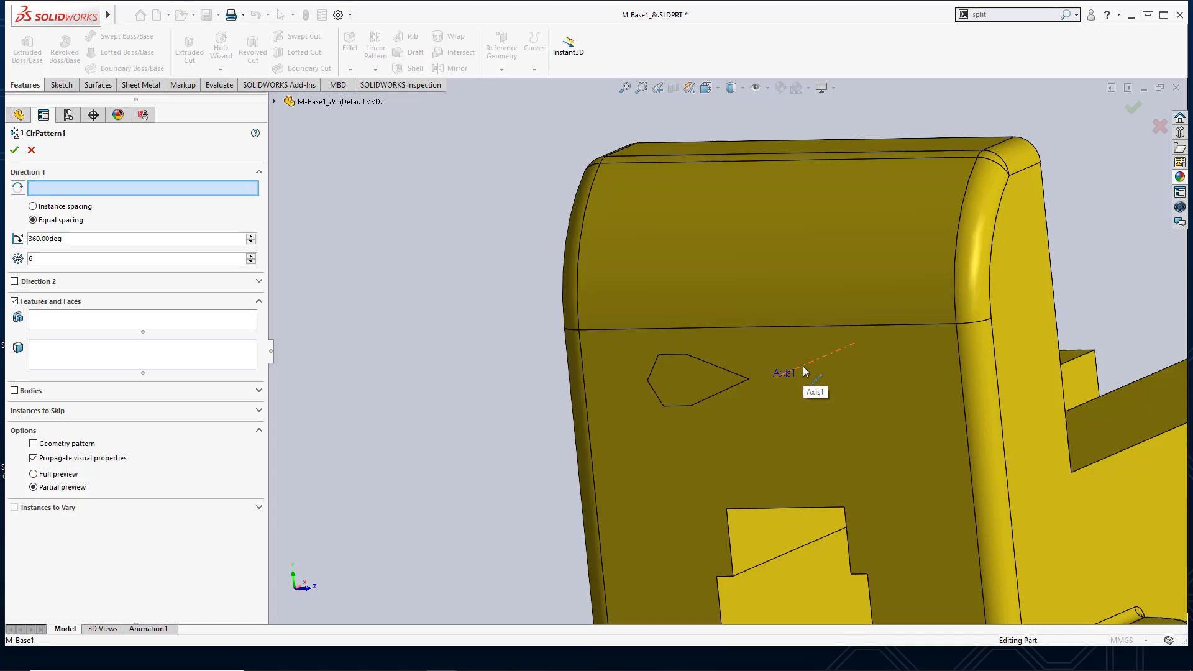
pyautogui.click(803, 368)
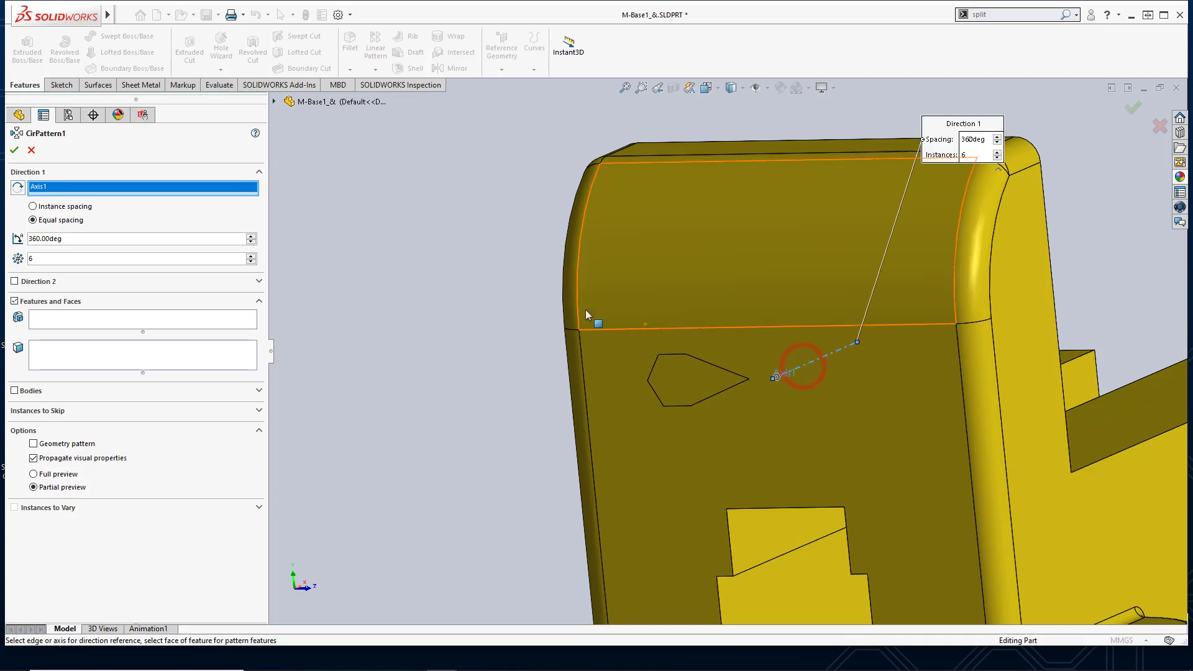
pyautogui.click(102, 320)
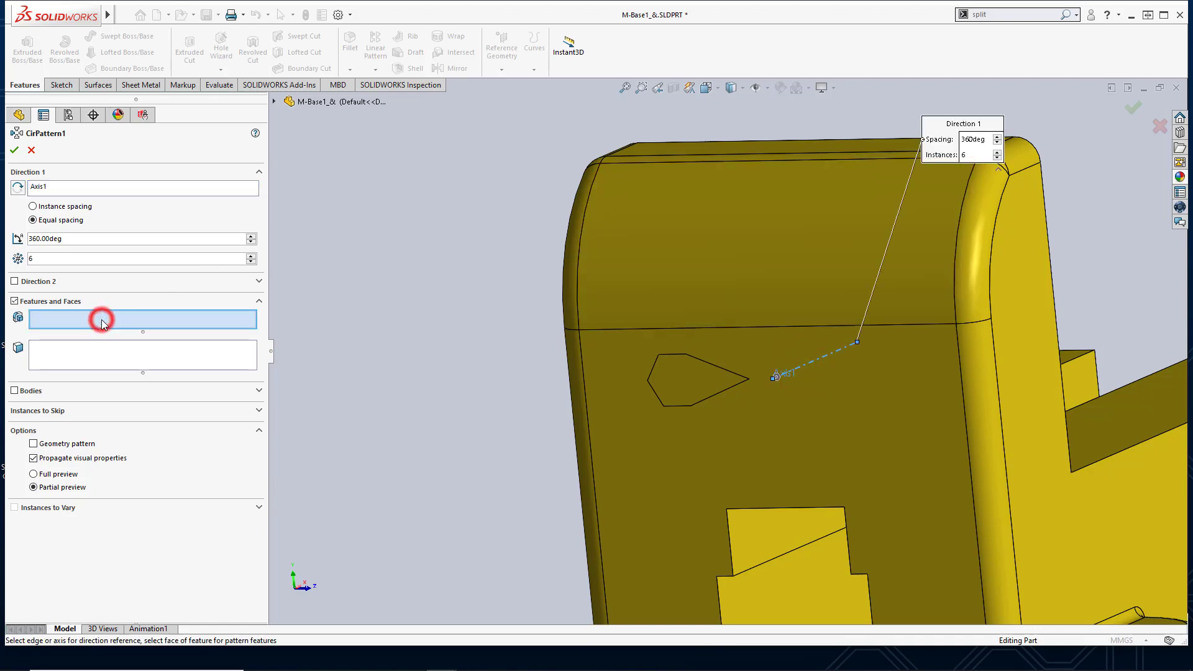
pyautogui.click(689, 379)
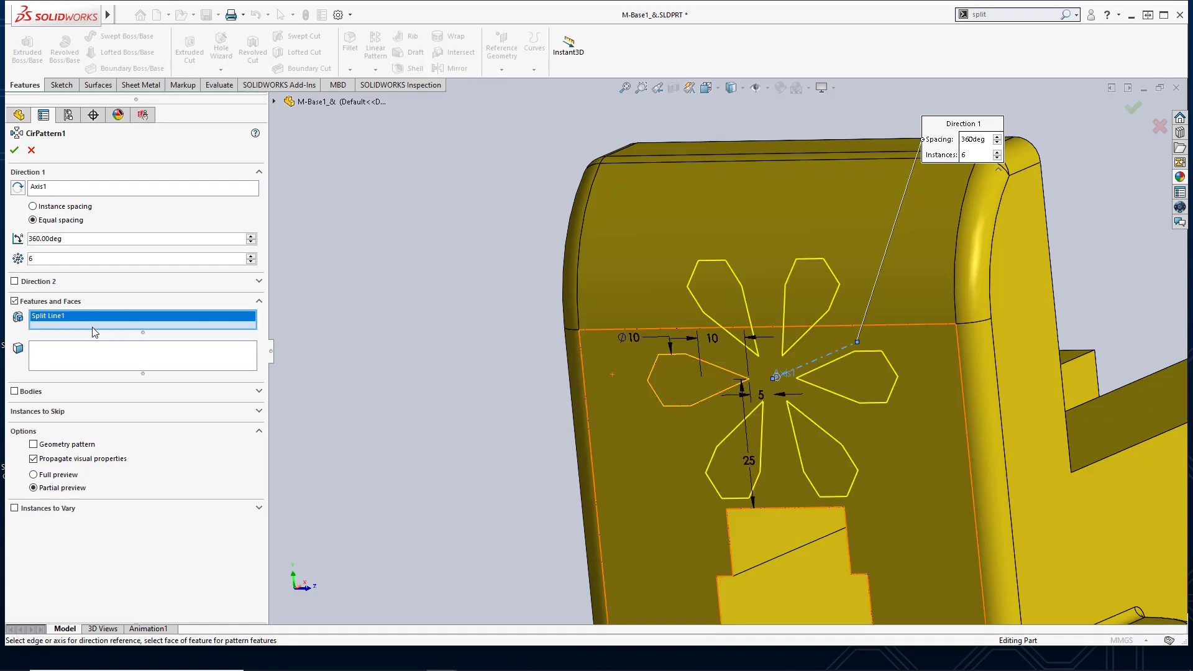
pyautogui.scroll(3, 558, 355)
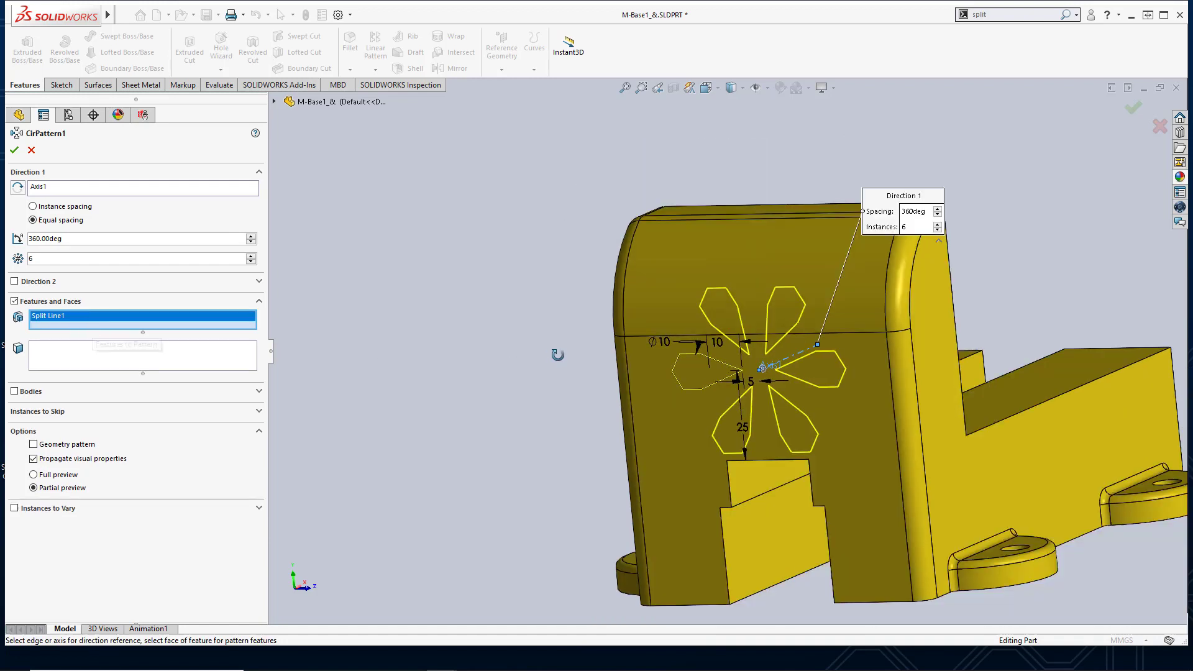
pyautogui.moveTo(558, 355); pyautogui.dragTo(573, 365, button='middle')
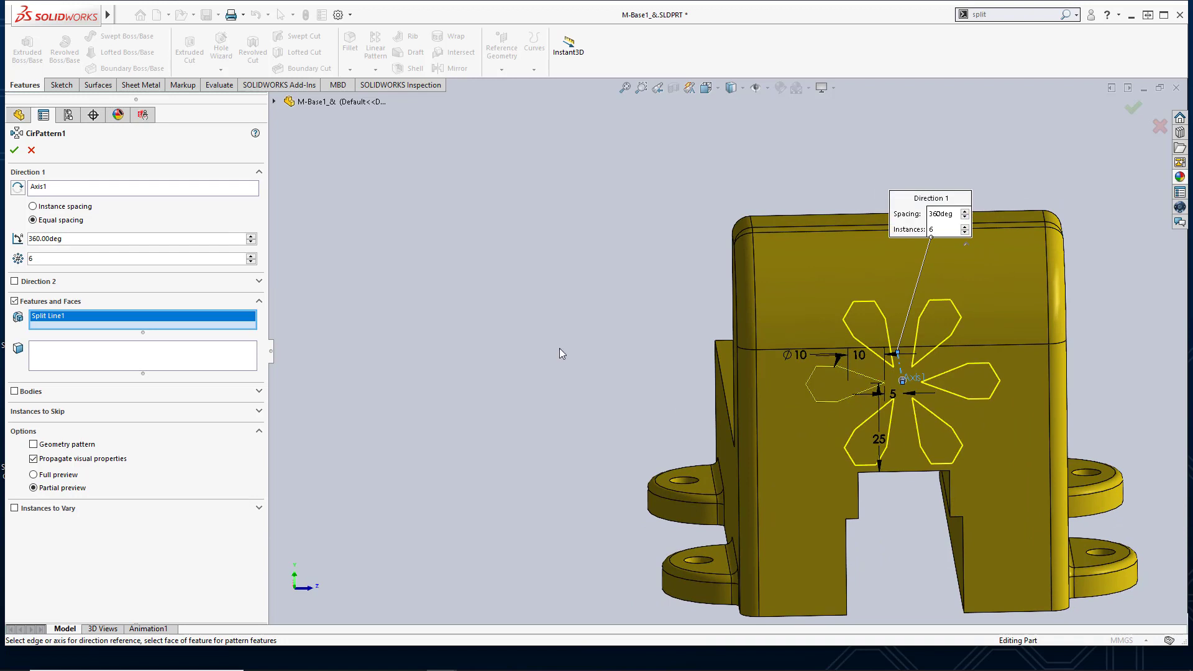
pyautogui.click(14, 150)
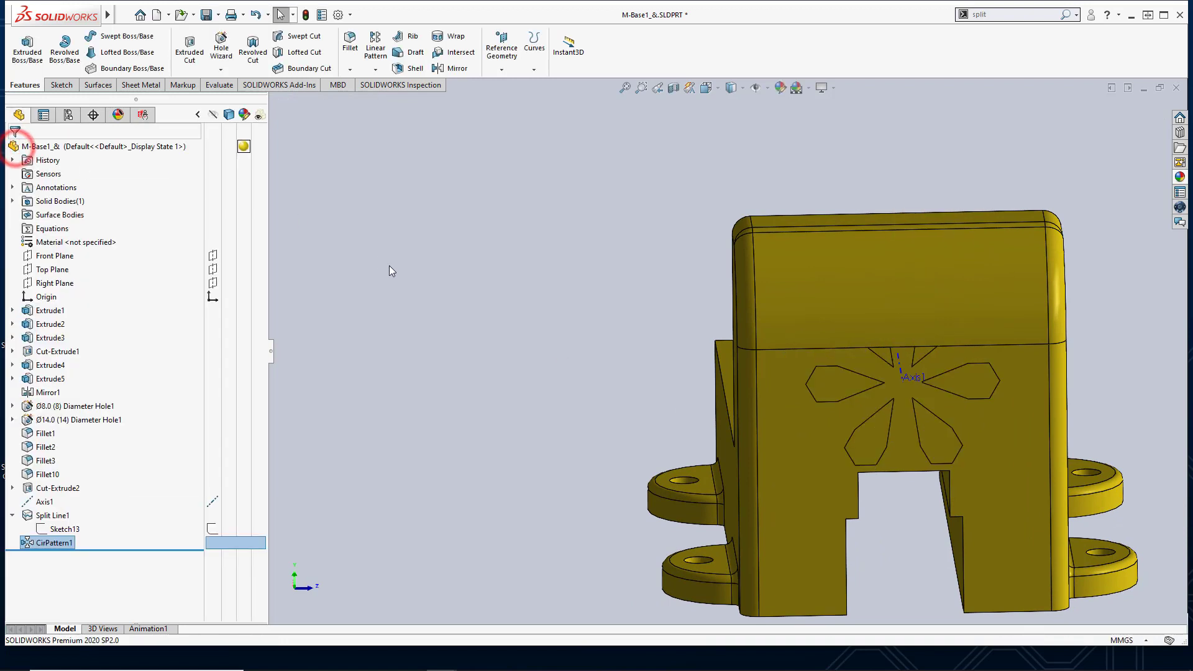
pyautogui.click(418, 271)
pyautogui.press('f')
pyautogui.scroll(-3, 672, 345)
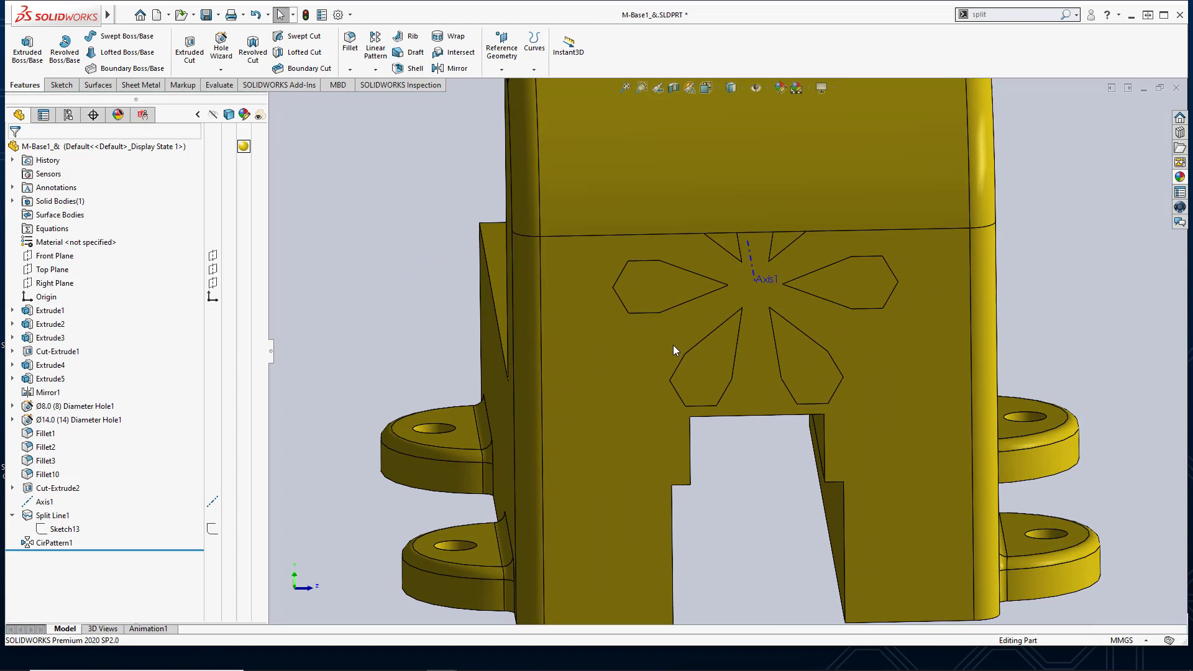
pyautogui.moveTo(673, 345); pyautogui.dragTo(647, 352, button='middle')
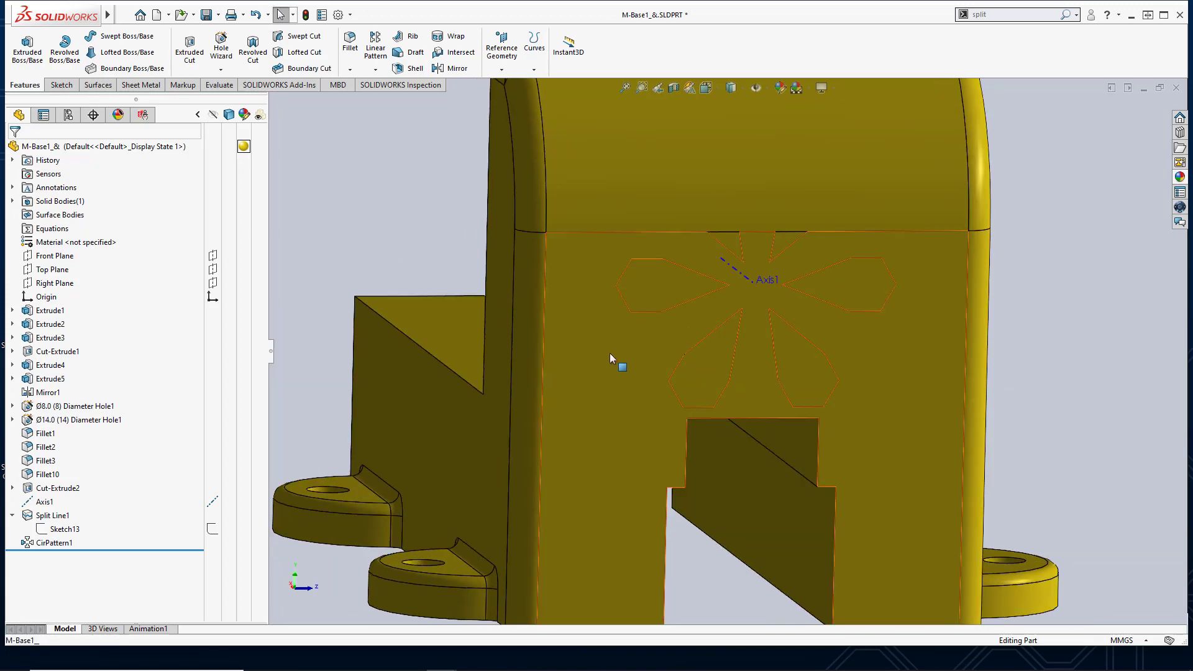
pyautogui.click(659, 291)
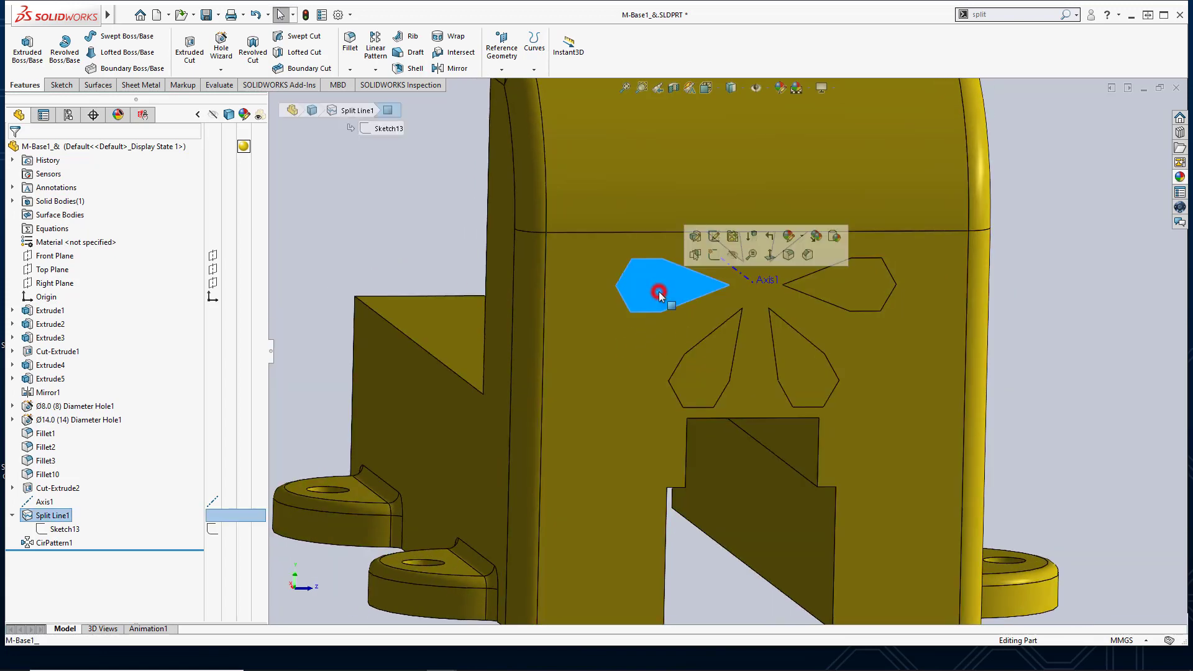
pyautogui.click(709, 367)
pyautogui.click(799, 379)
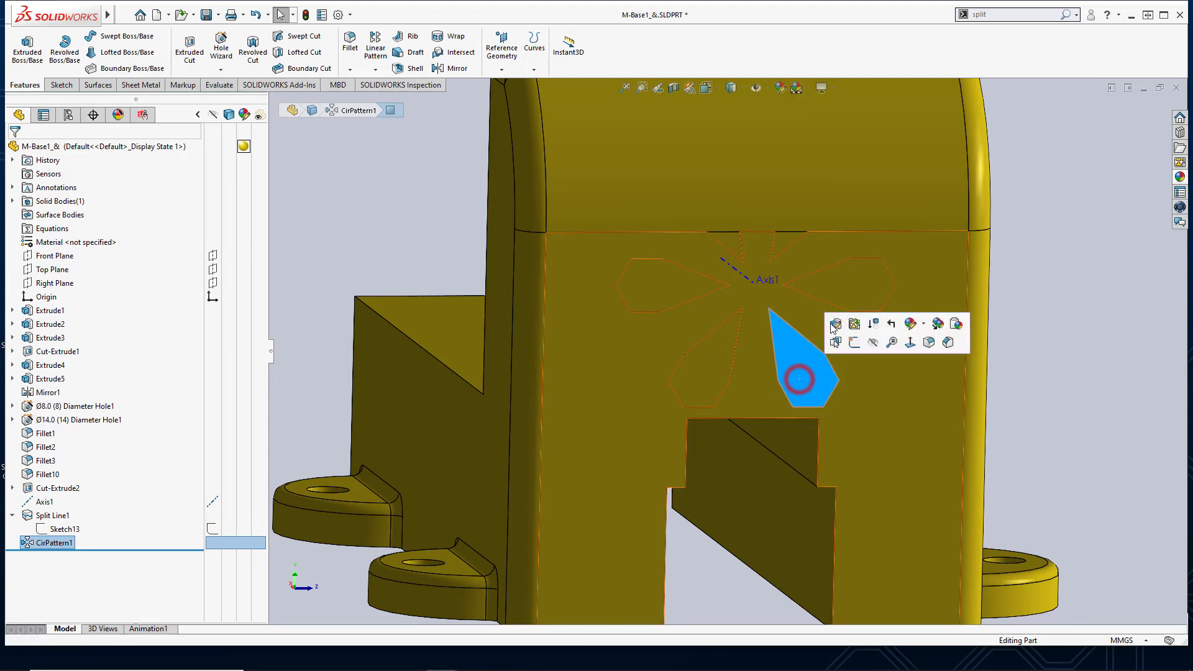
pyautogui.click(802, 278)
pyautogui.click(780, 247)
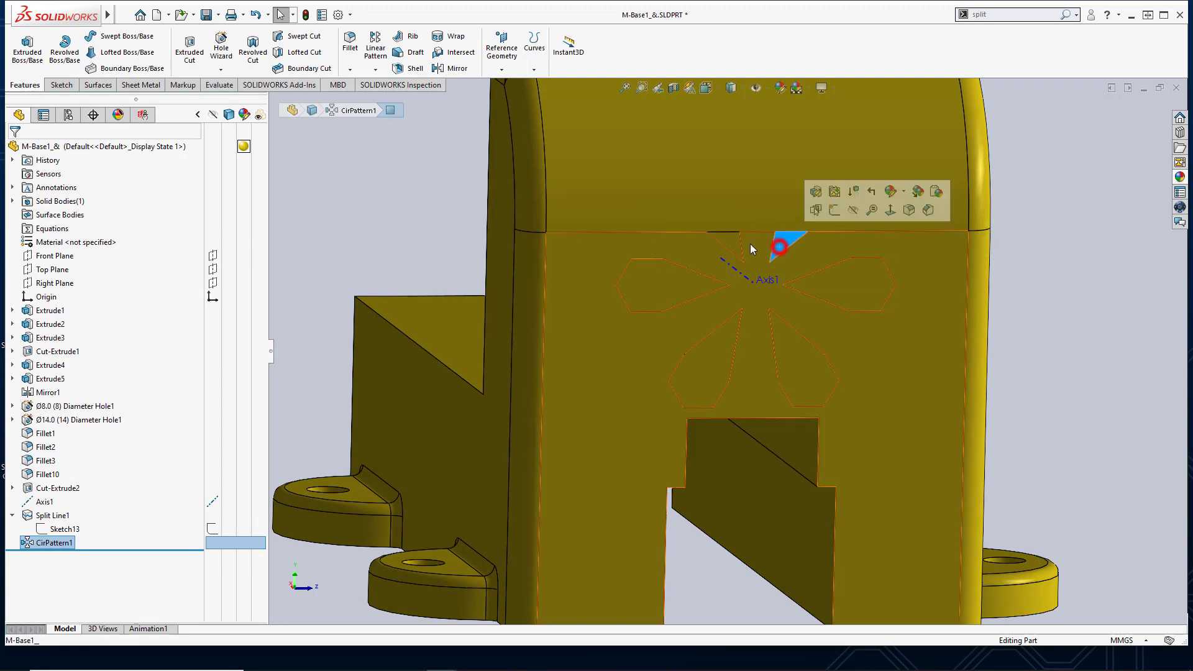
pyautogui.click(727, 242)
pyautogui.click(584, 294)
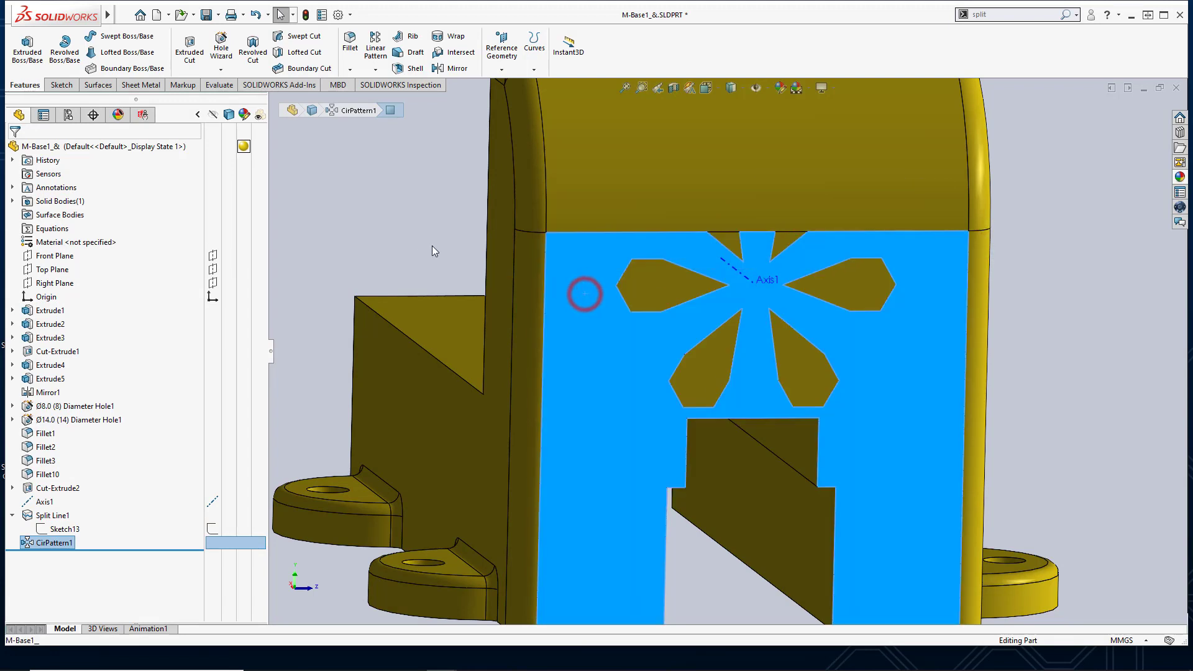
pyautogui.click(433, 247)
pyautogui.press('f')
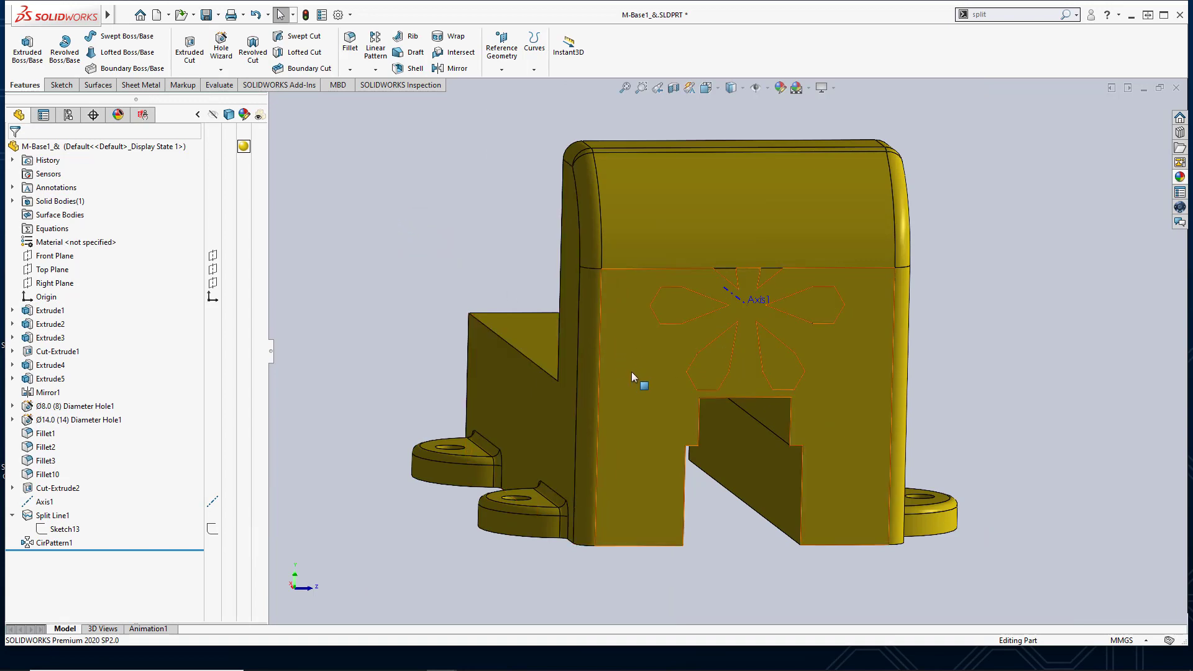
# Hide and reshow the part body, then check the solid bodies list for a single body.
pyautogui.press('Tab')
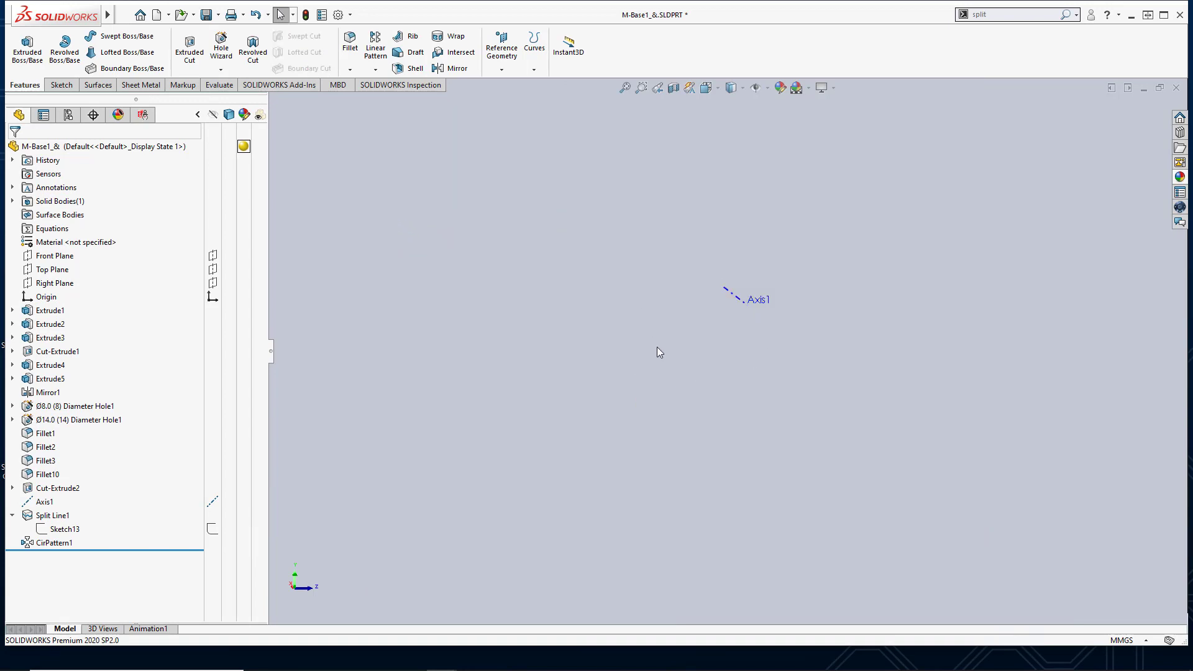
pyautogui.hotkey('shift', 'Tab')
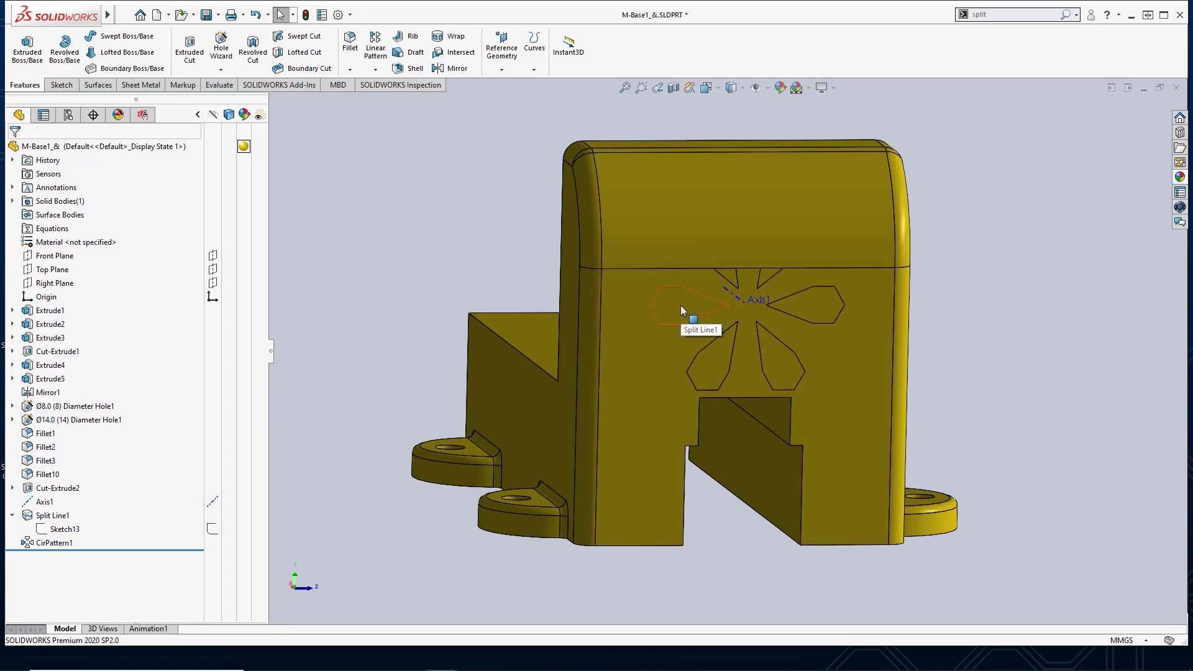
pyautogui.click(13, 201)
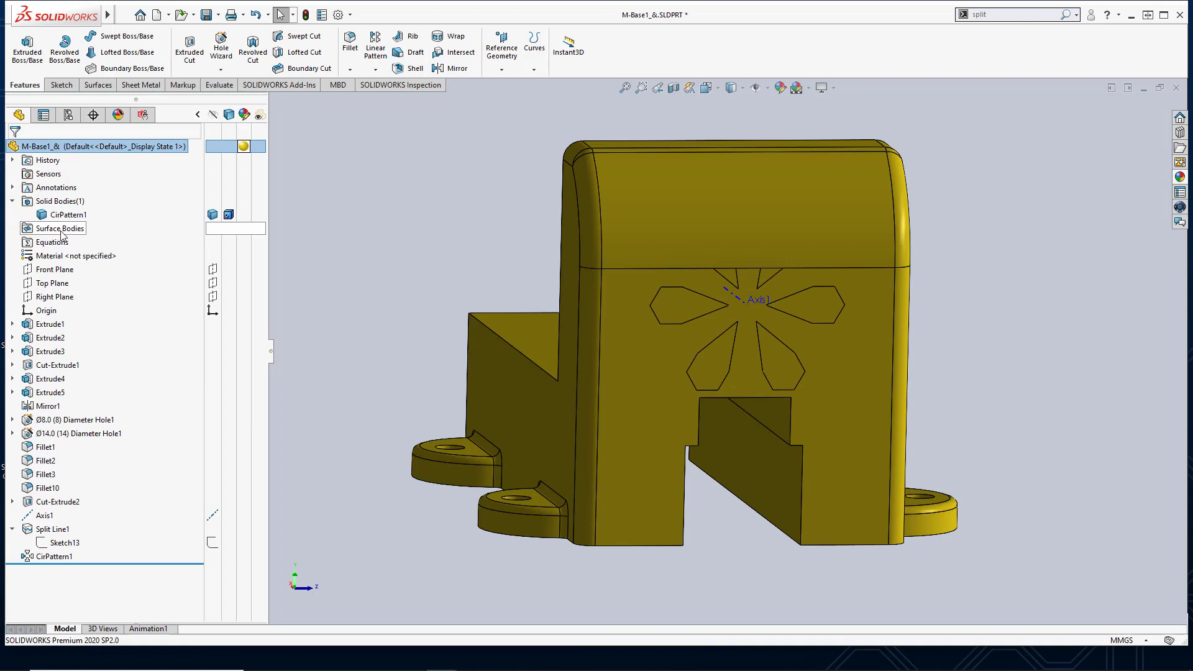
pyautogui.click(12, 201)
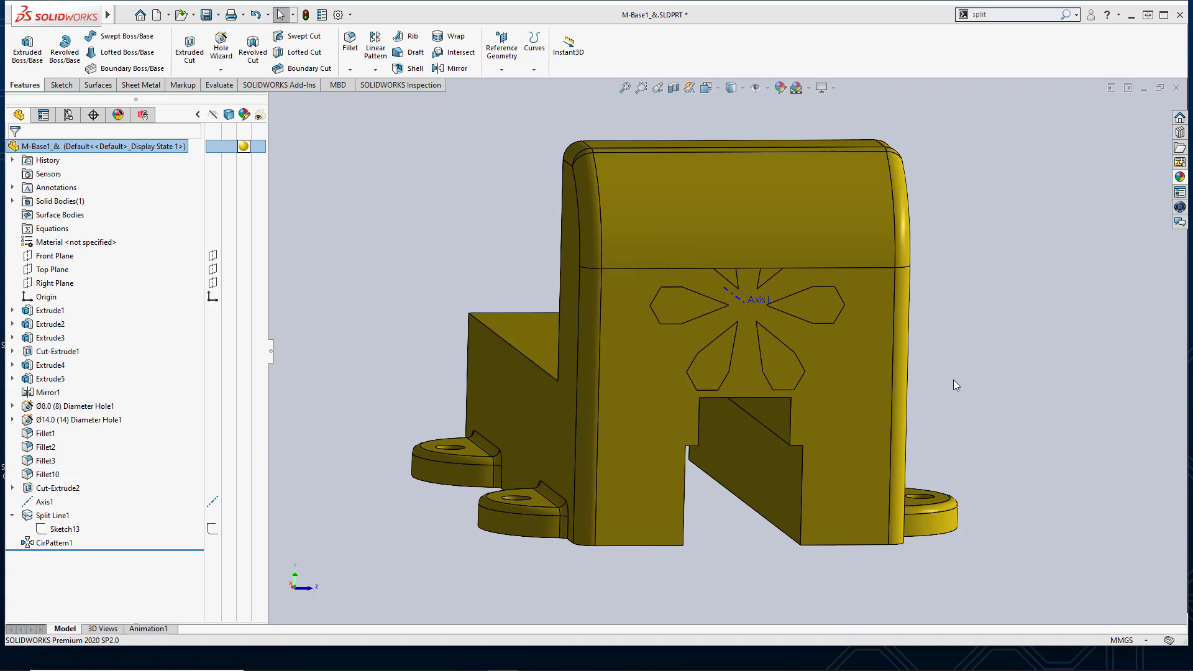
pyautogui.scroll(-3, 807, 326)
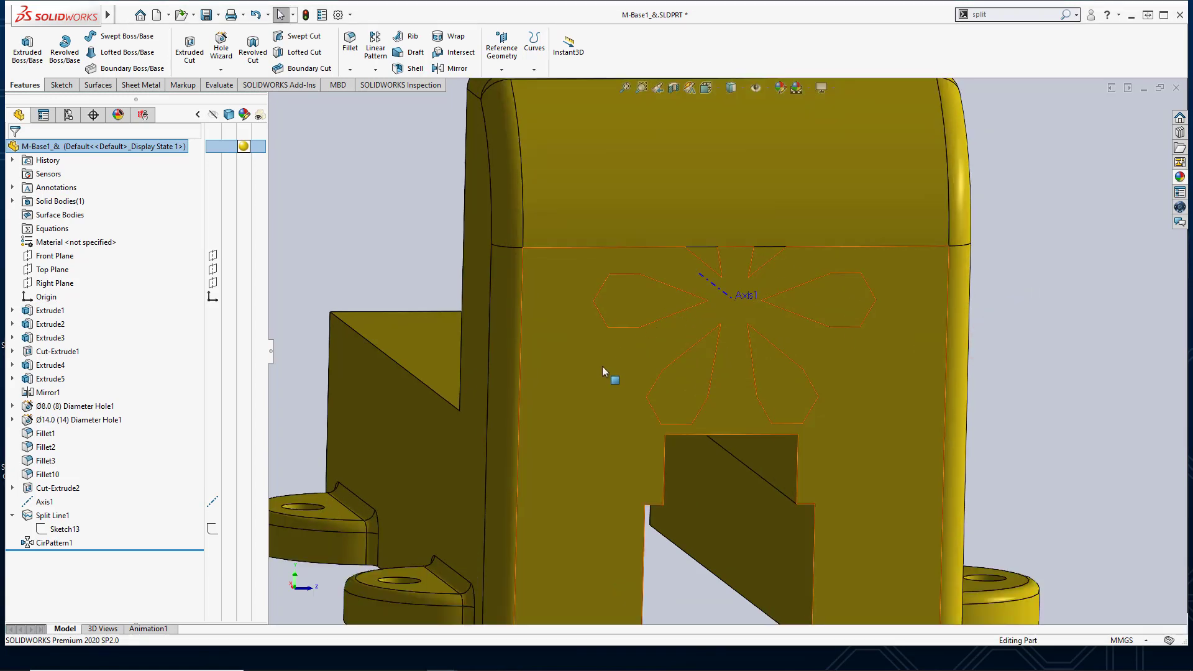
pyautogui.click(563, 357)
pyautogui.scroll(3, 550, 345)
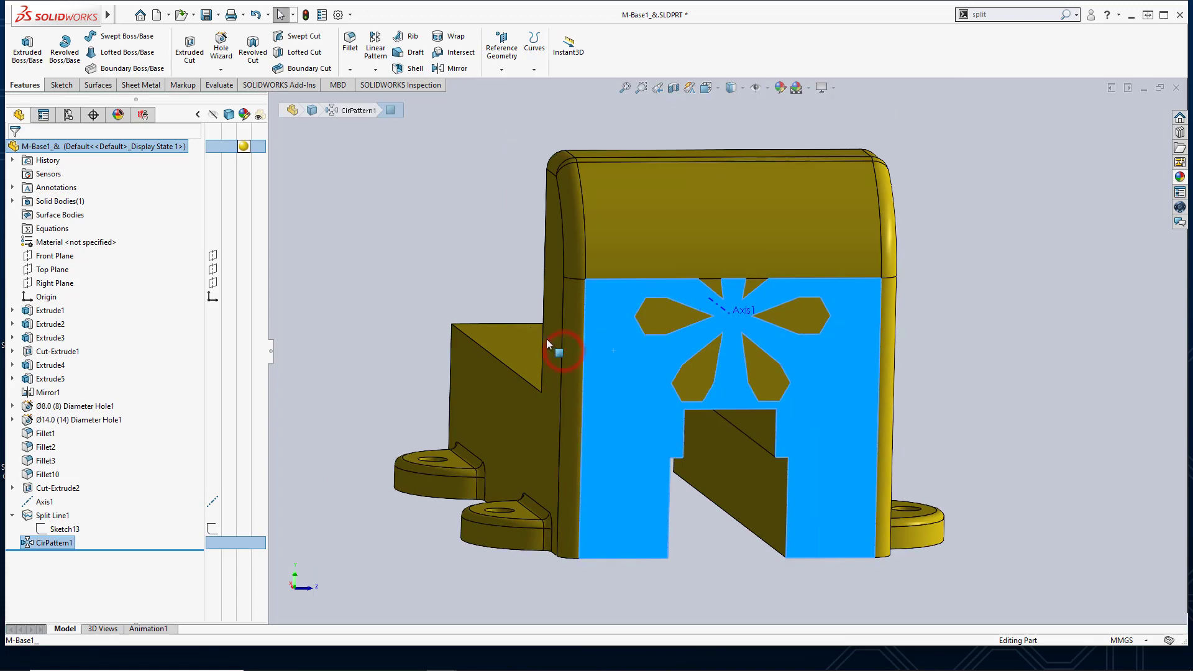
pyautogui.click(473, 266)
pyautogui.scroll(-6, 473, 266)
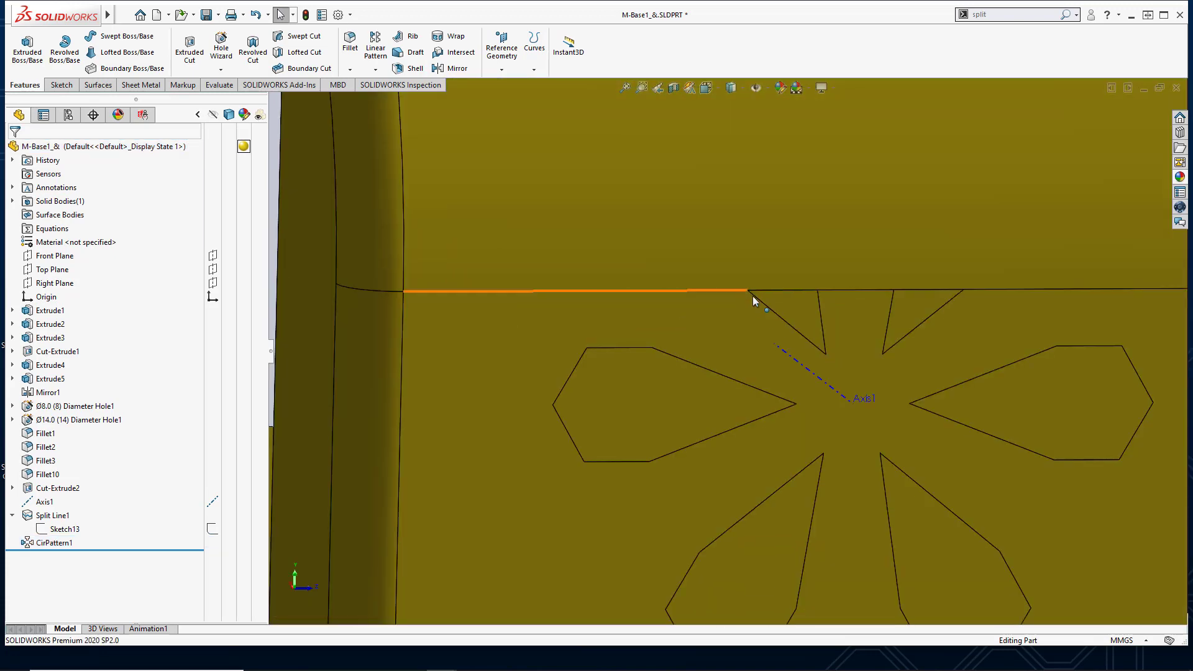
pyautogui.scroll(2, 789, 329)
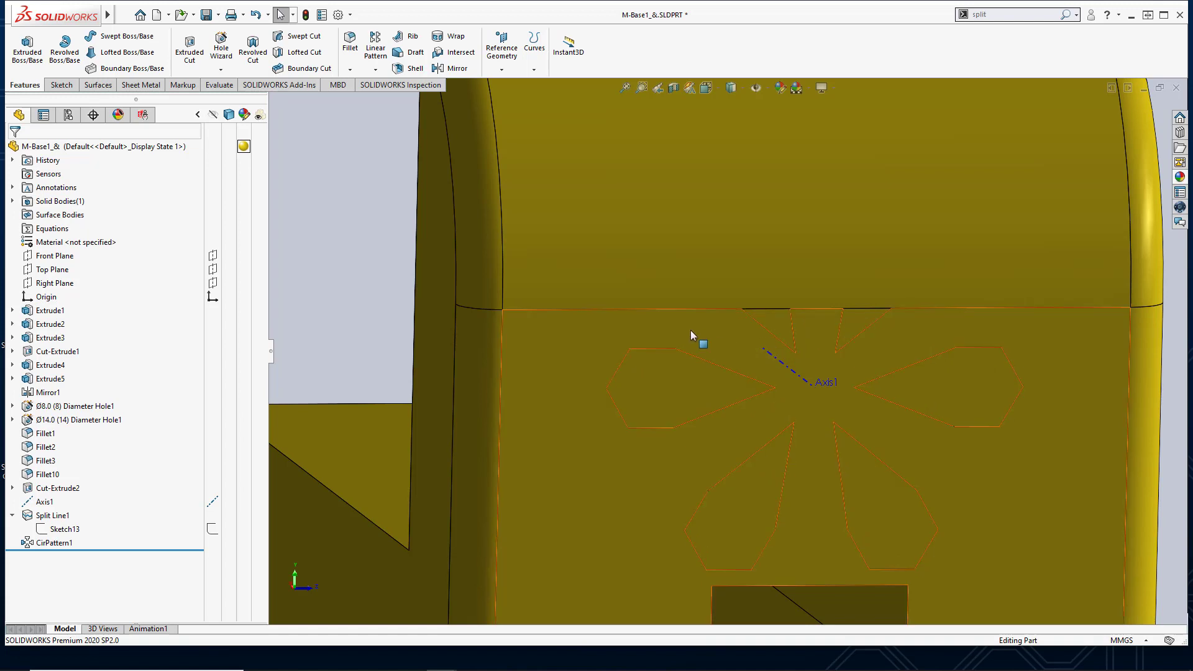
pyautogui.scroll(3, 770, 341)
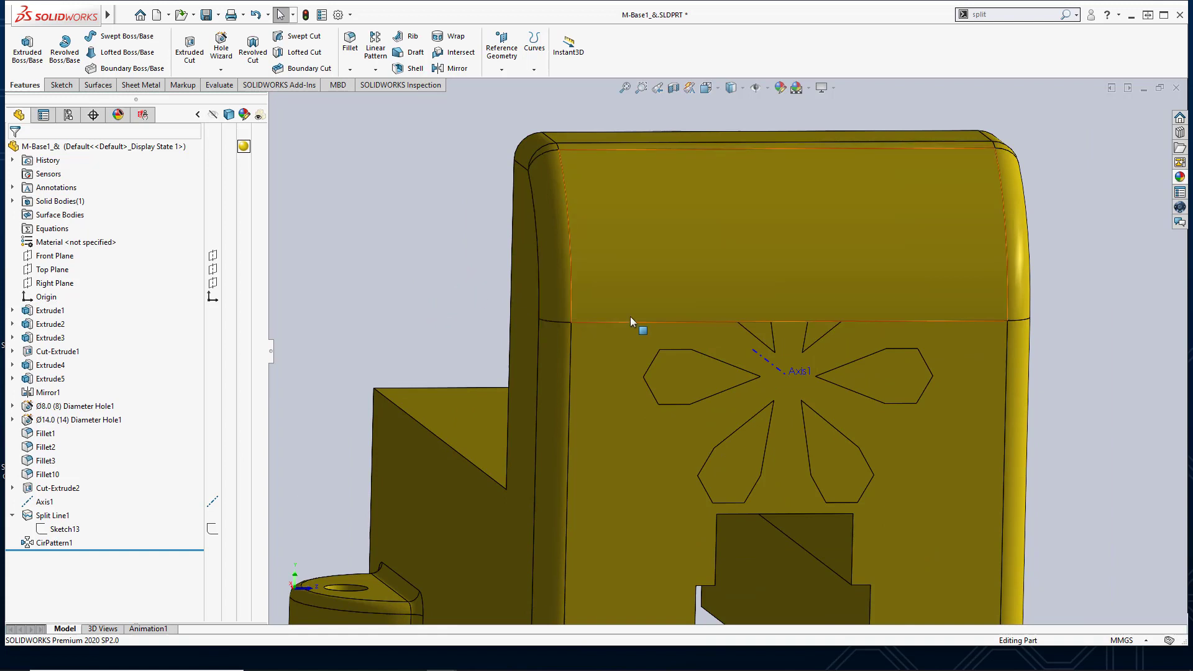
pyautogui.click(616, 371)
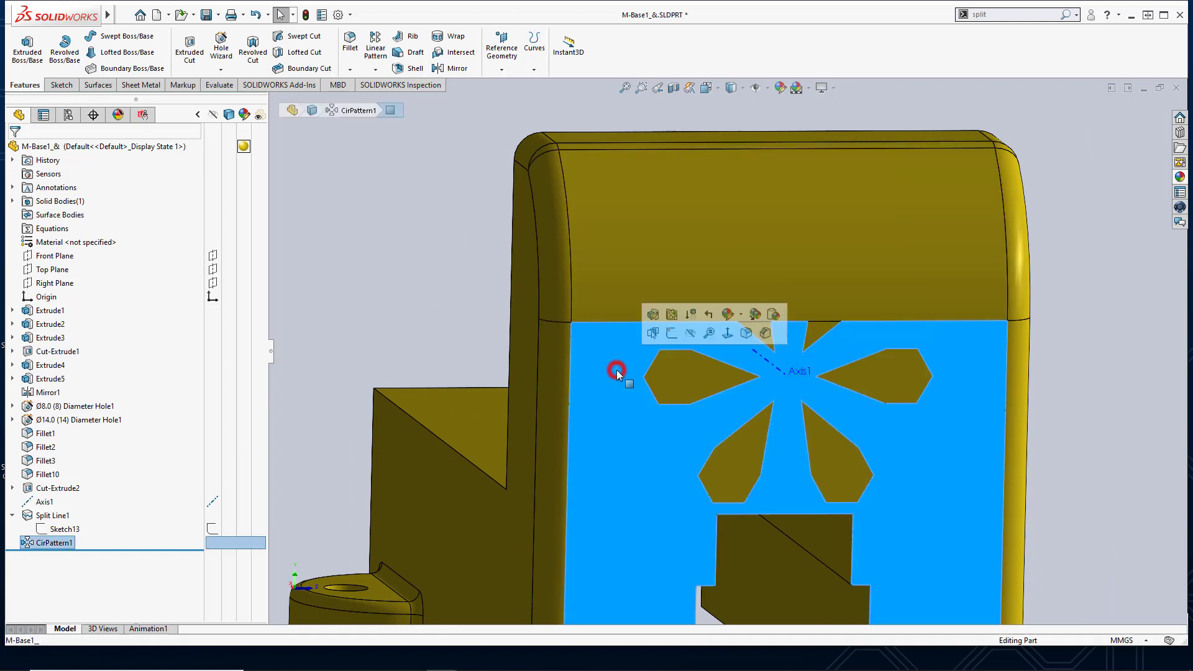
pyautogui.click(455, 304)
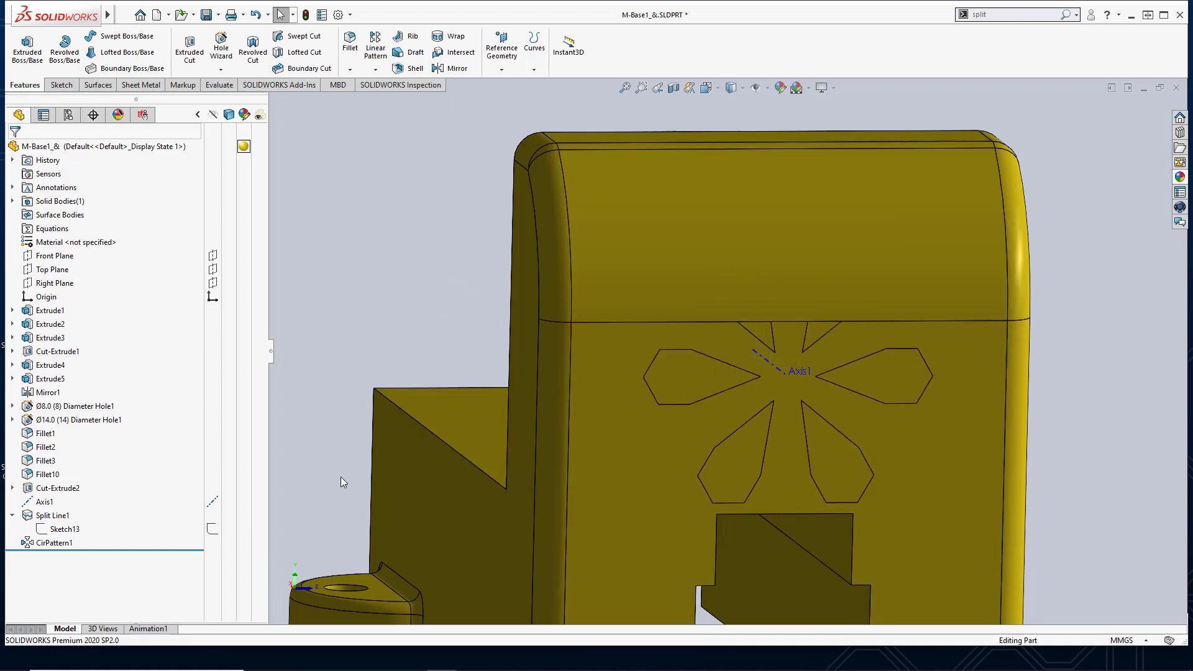
# Edit Split Line1 to add the upper curved face to its faces to split.
pyautogui.click(54, 516)
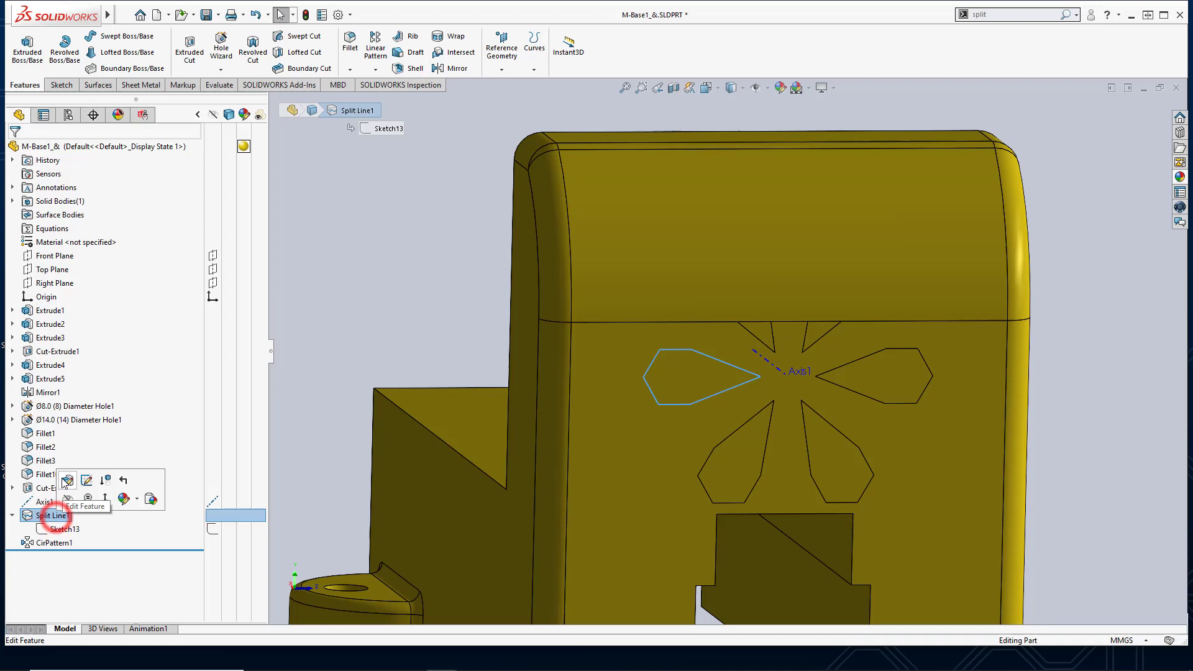
pyautogui.click(62, 480)
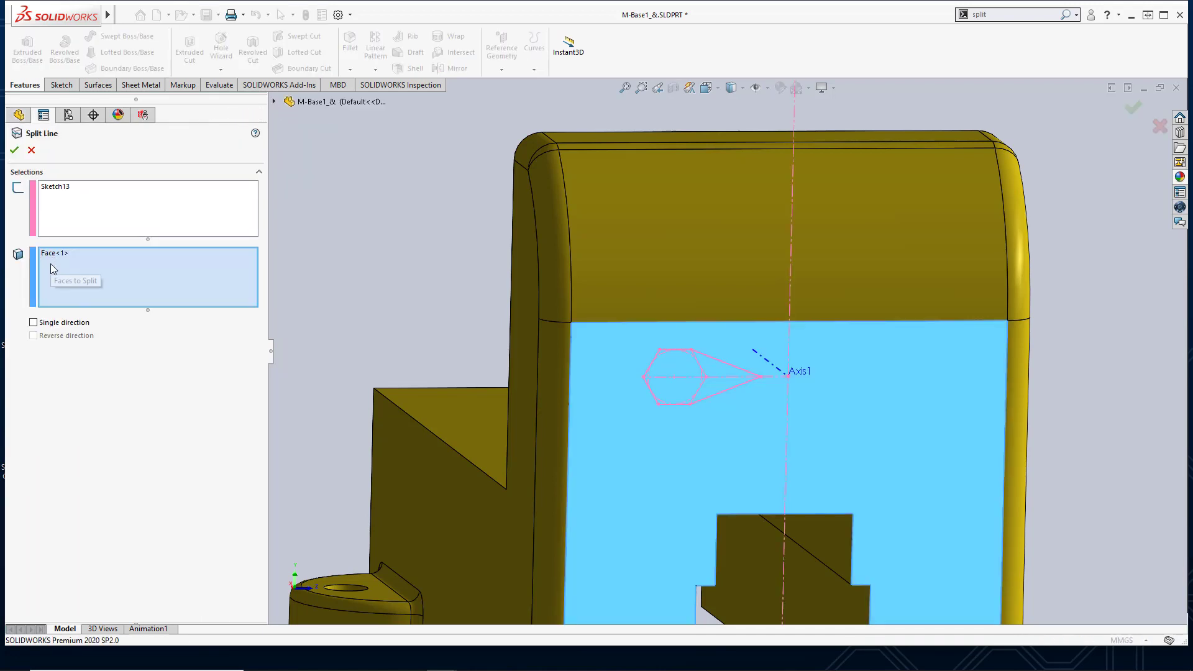
pyautogui.click(51, 264)
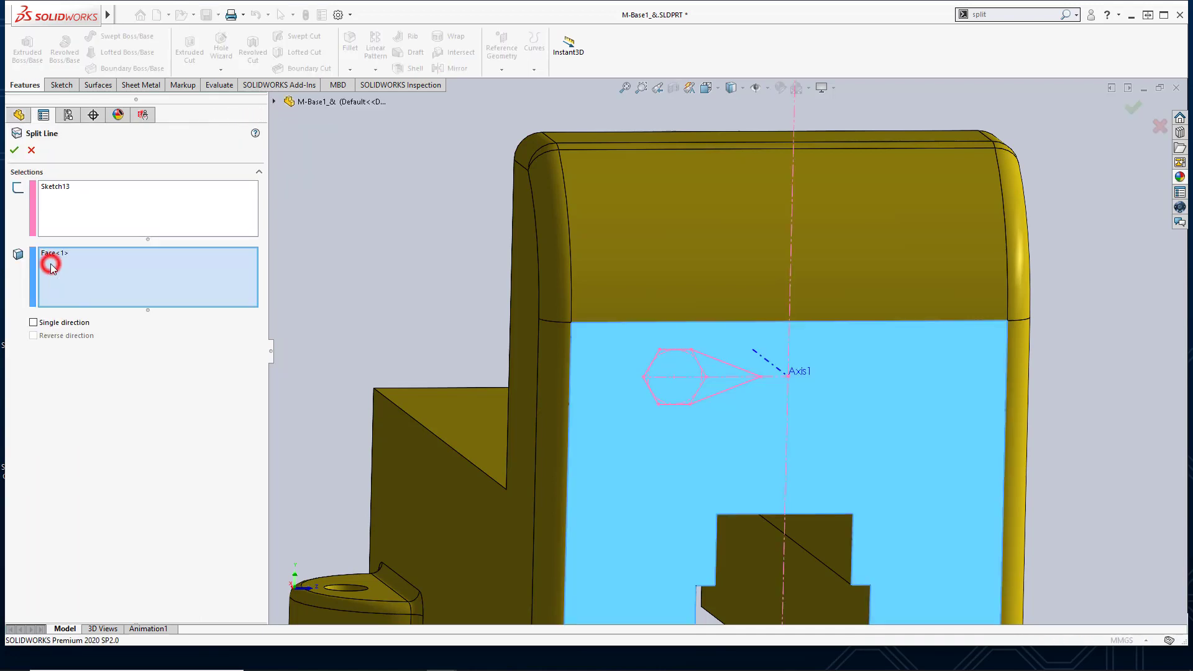
pyautogui.click(644, 258)
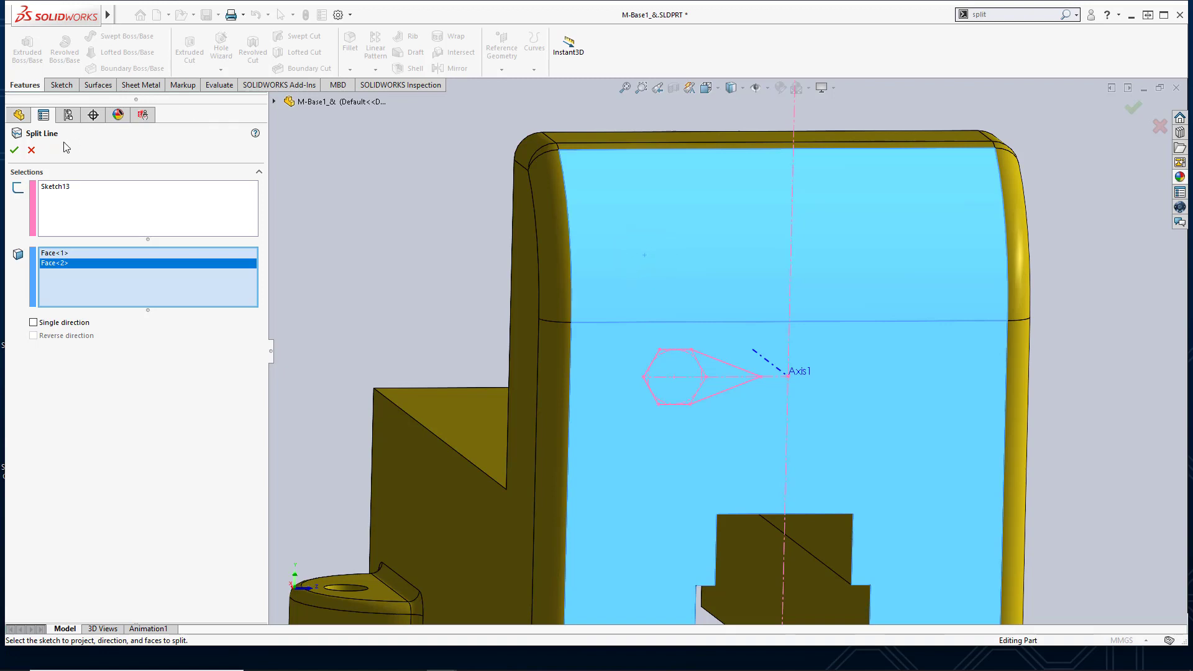
pyautogui.click(13, 151)
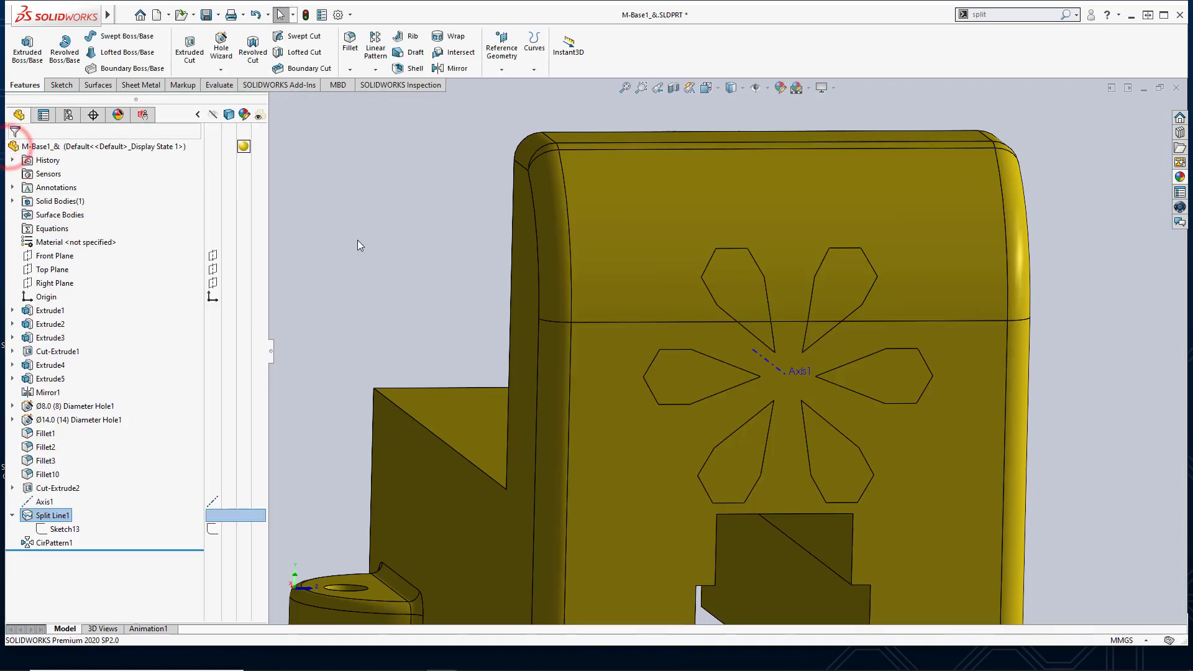
pyautogui.click(356, 240)
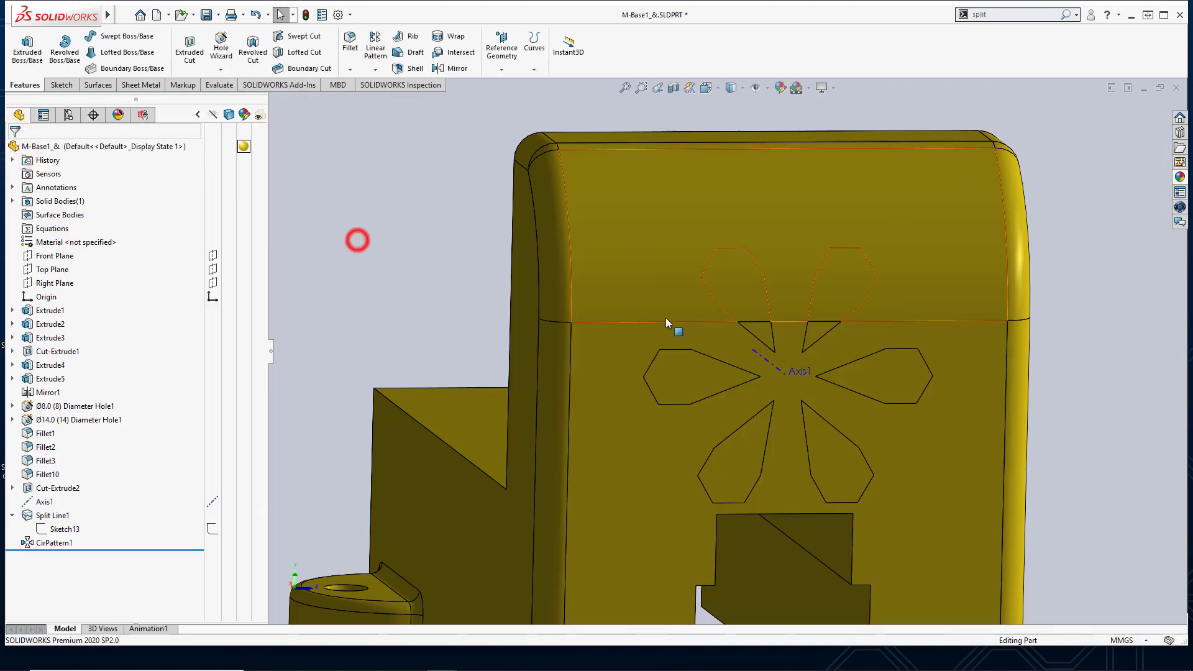
pyautogui.scroll(2, 812, 358)
pyautogui.hotkey('ctrl', '1')
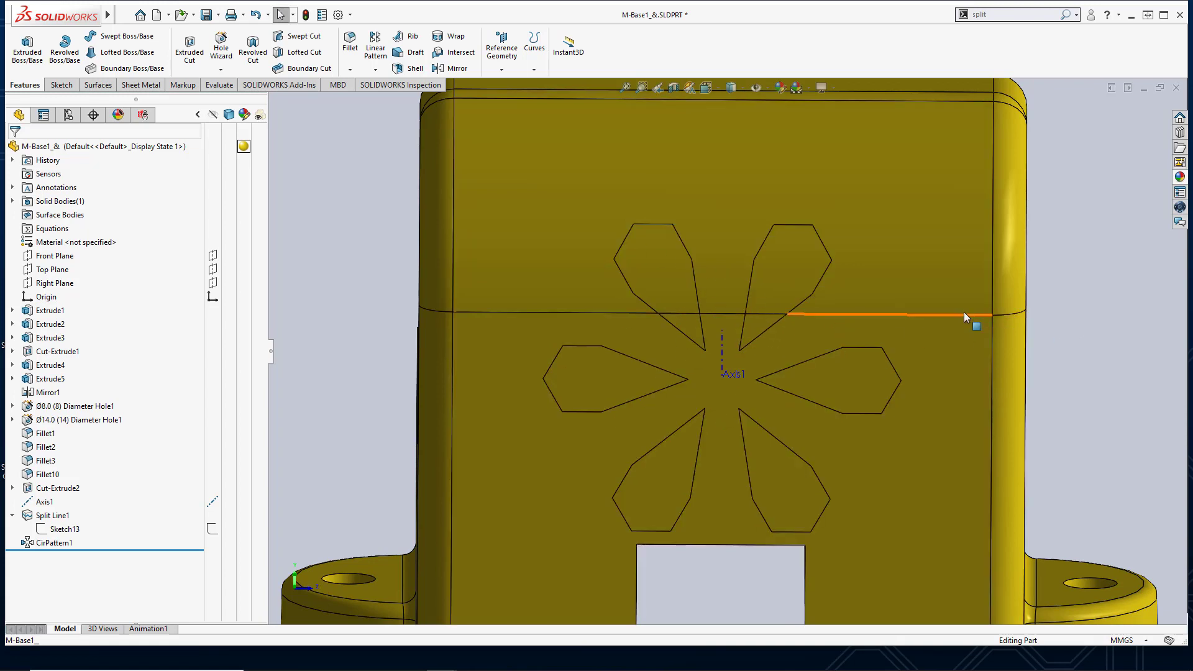
pyautogui.press('z')
pyautogui.moveTo(387, 279); pyautogui.dragTo(802, 356, button='middle')
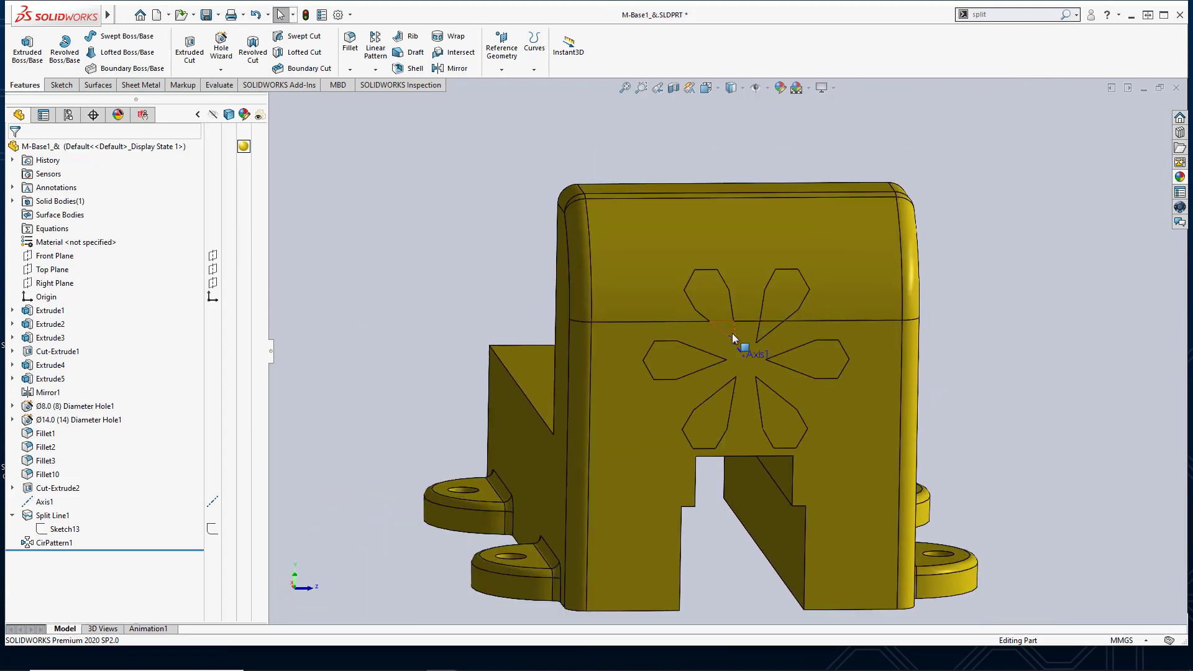
pyautogui.click(439, 235)
# Start a cyan (RGB 128, 255, 255) appearance restricted to individual faces instead of the whole part.
pyautogui.click(780, 89)
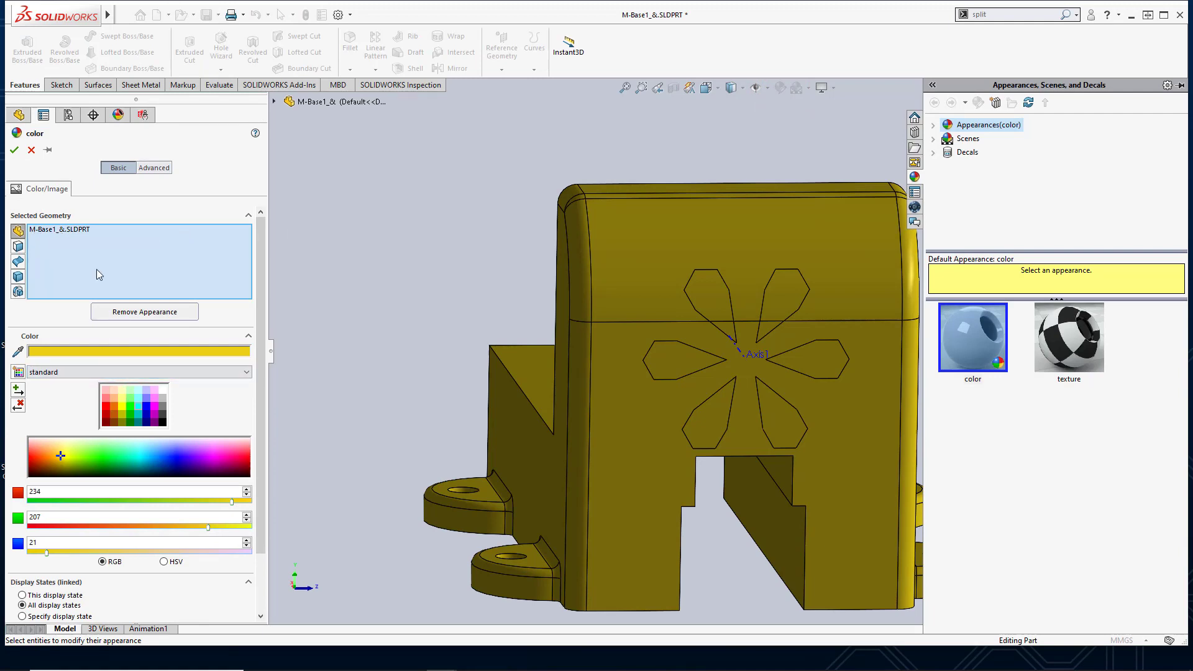
pyautogui.click(138, 402)
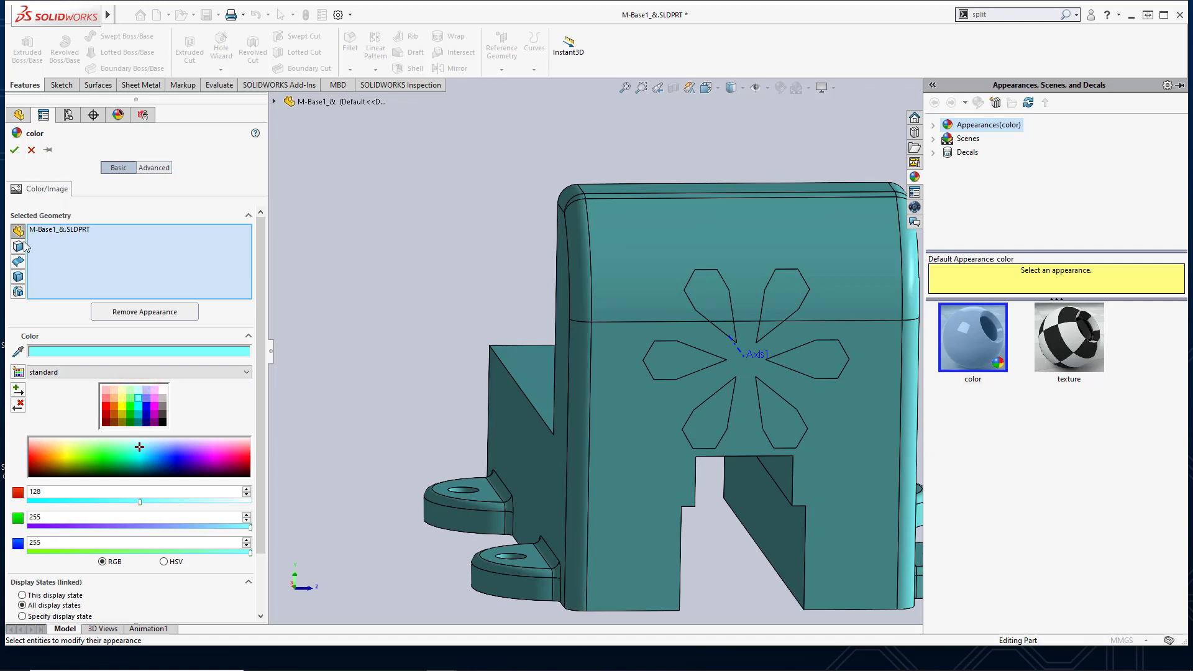
pyautogui.rightClick(62, 242)
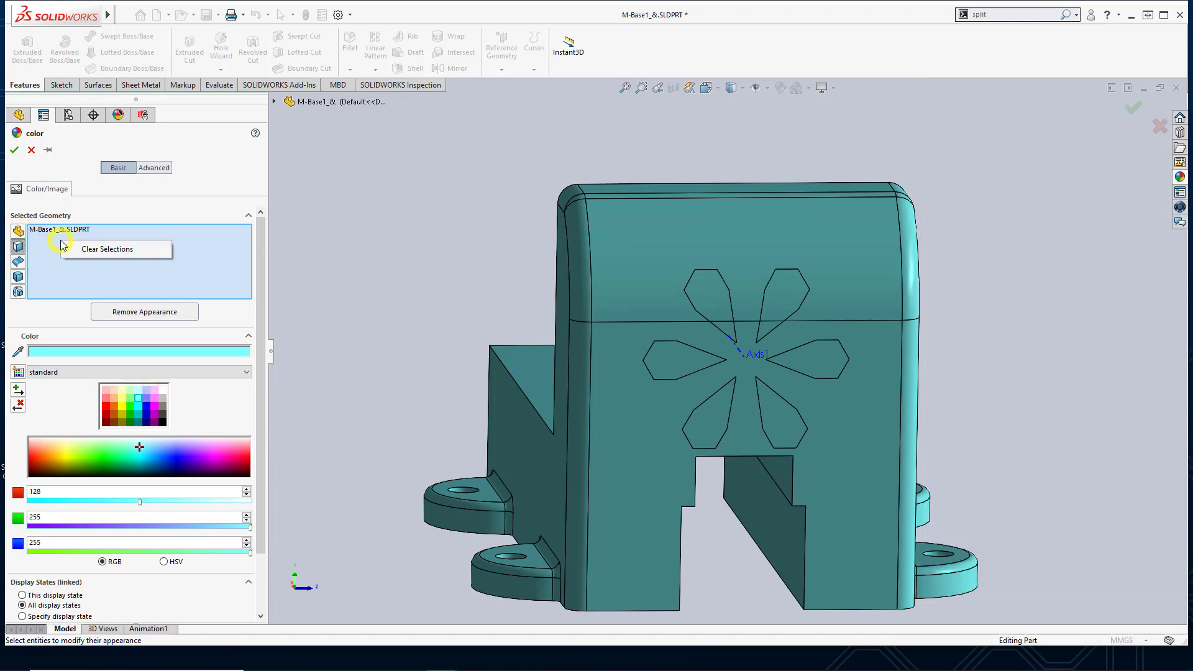
pyautogui.click(82, 252)
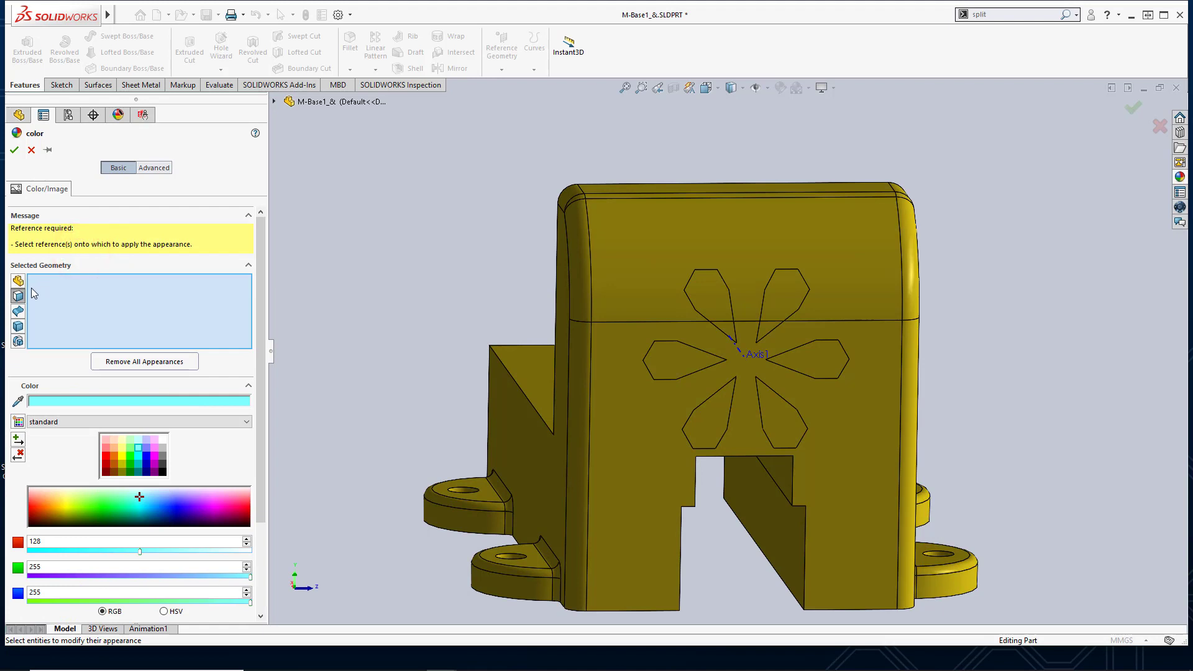
pyautogui.click(18, 296)
pyautogui.click(18, 296)
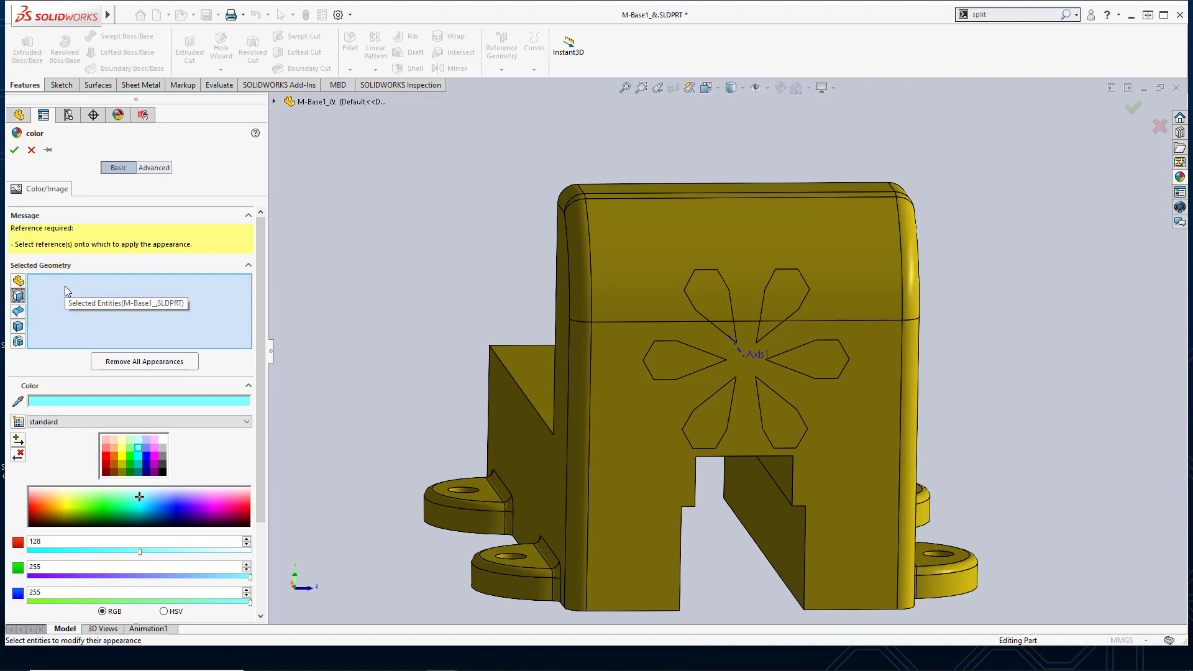
# Apply the cyan appearance to the upper-left and lower-right petal faces.
pyautogui.click(64, 286)
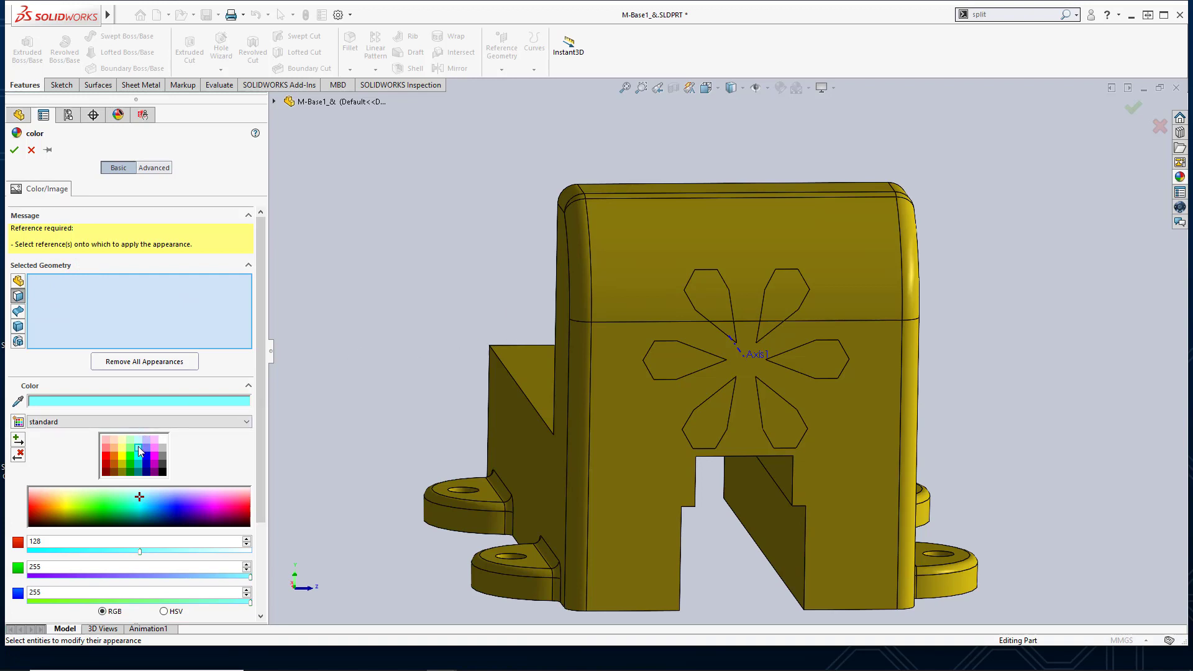
pyautogui.scroll(-3, 753, 346)
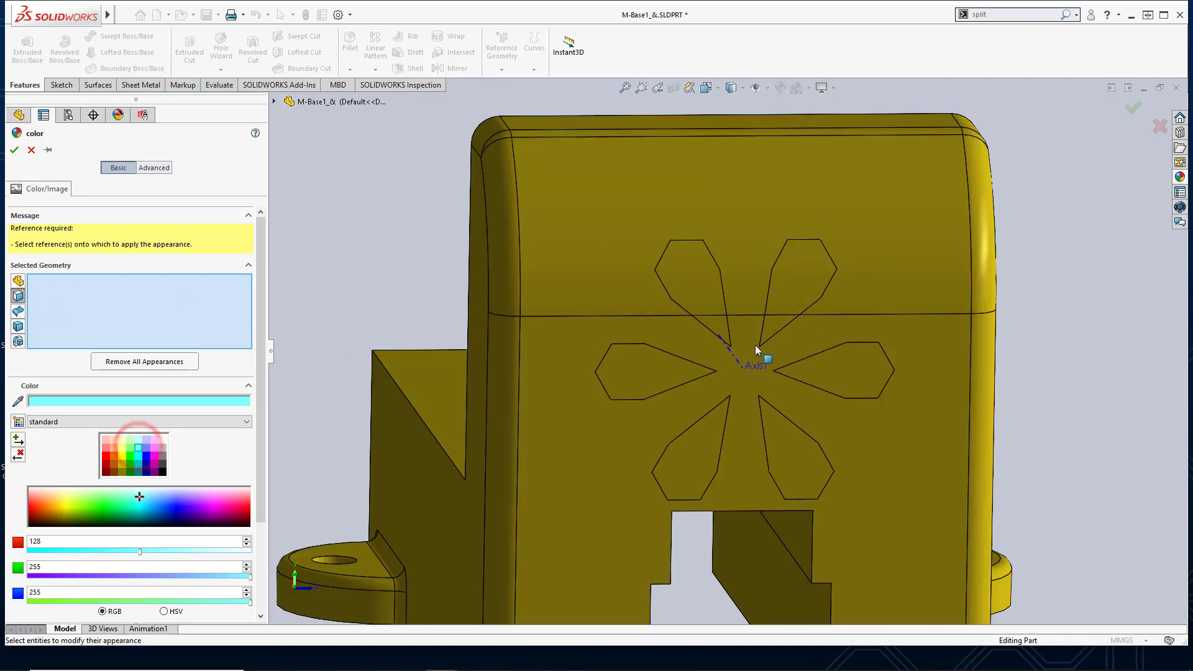
pyautogui.click(696, 286)
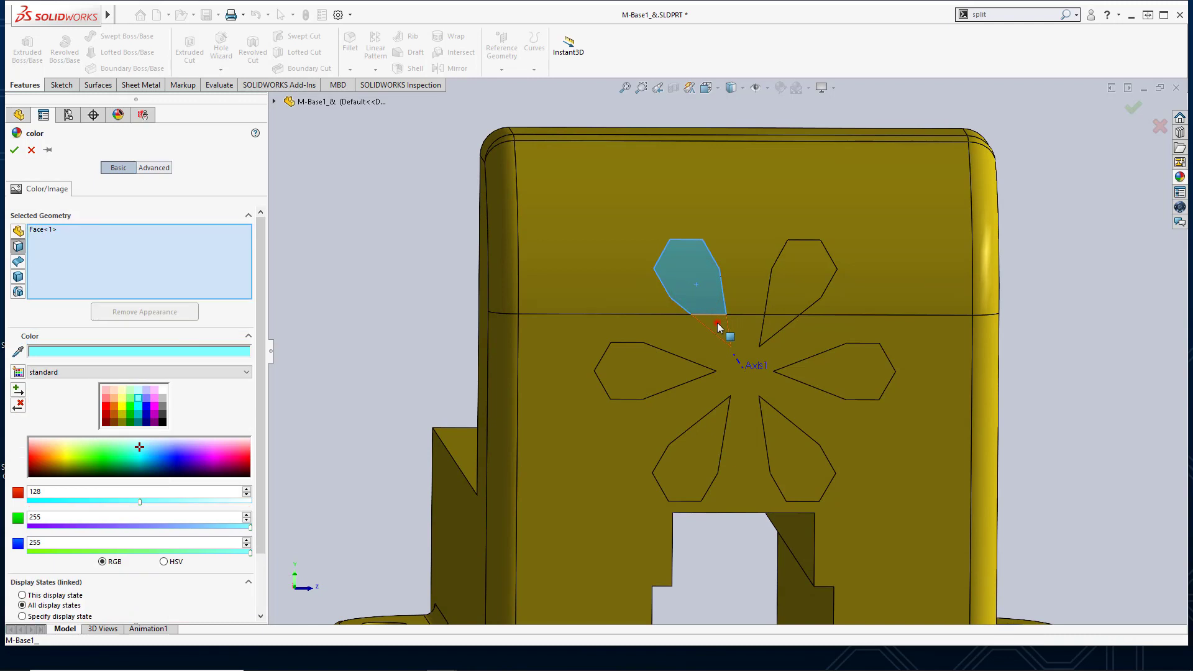
pyautogui.click(776, 433)
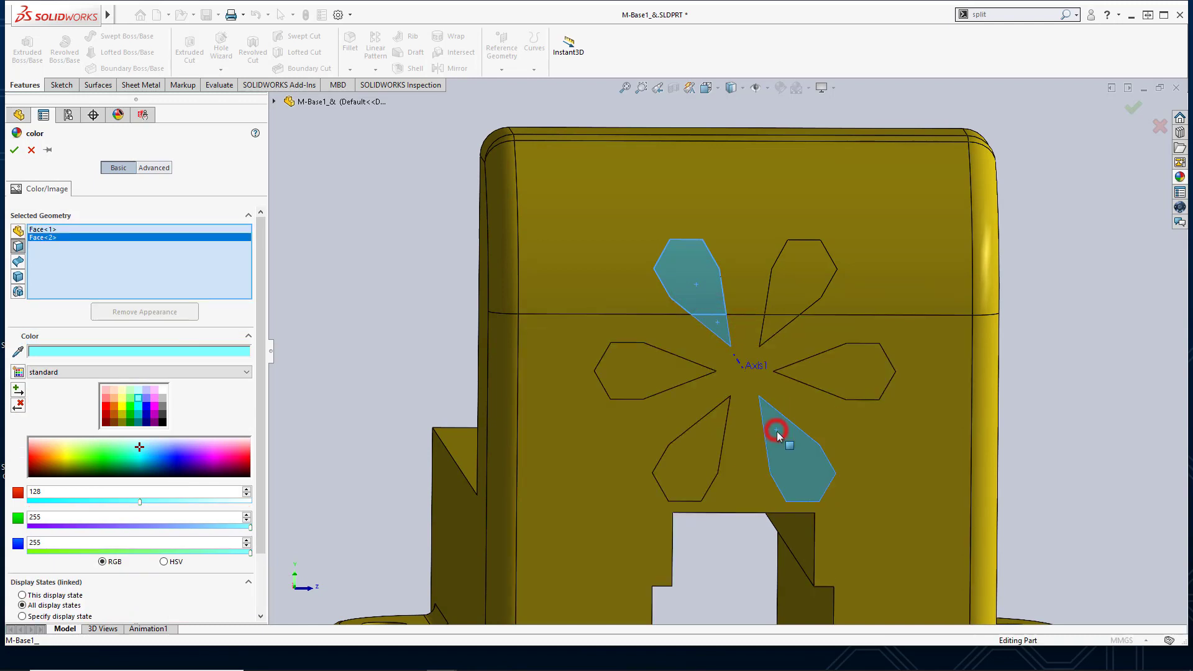
pyautogui.click(776, 433)
pyautogui.click(14, 151)
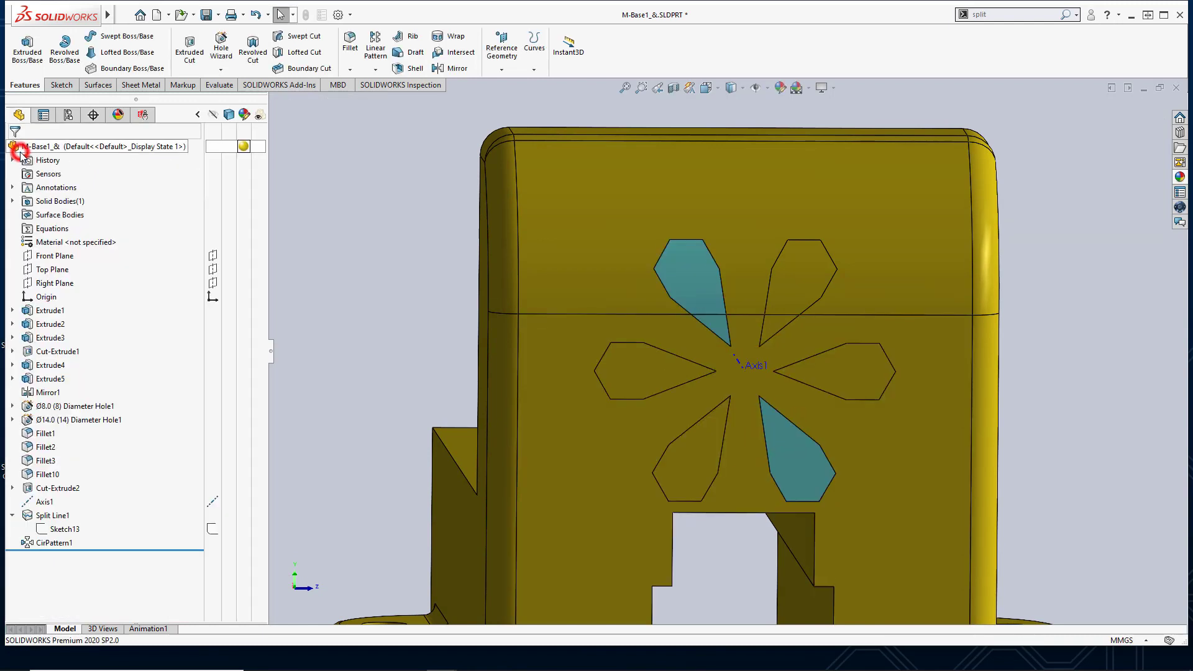
# Apply white (RGB 255, 255, 255) to the upper-right and lower-left petal faces.
pyautogui.click(779, 89)
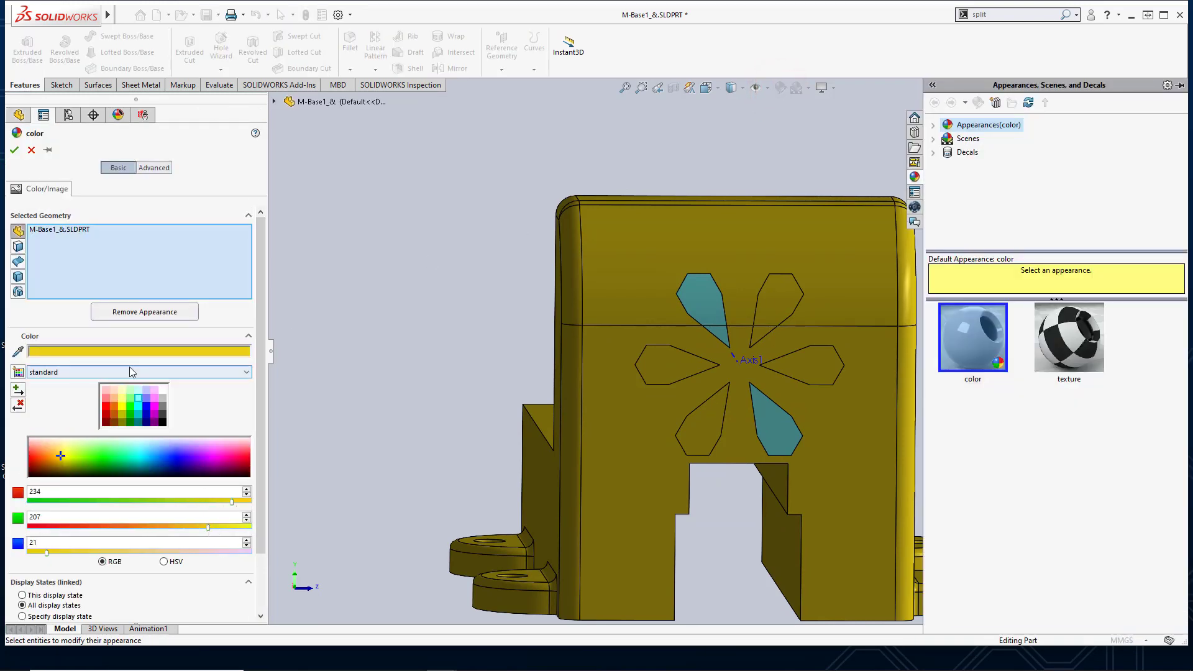
pyautogui.rightClick(68, 254)
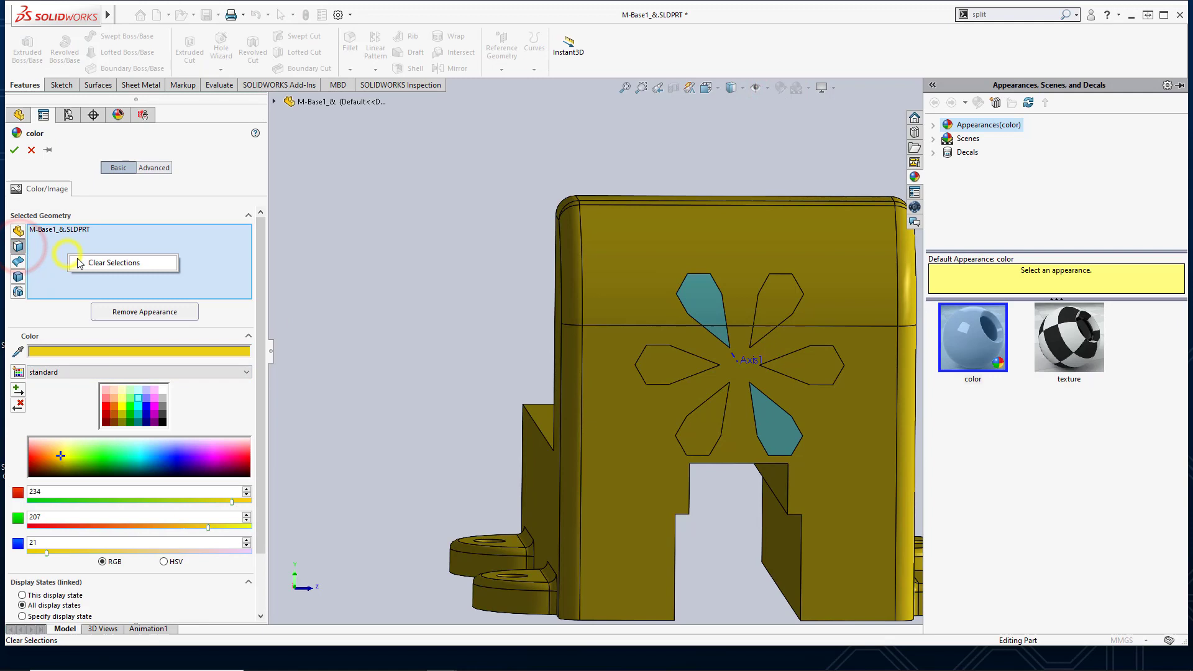
pyautogui.click(79, 263)
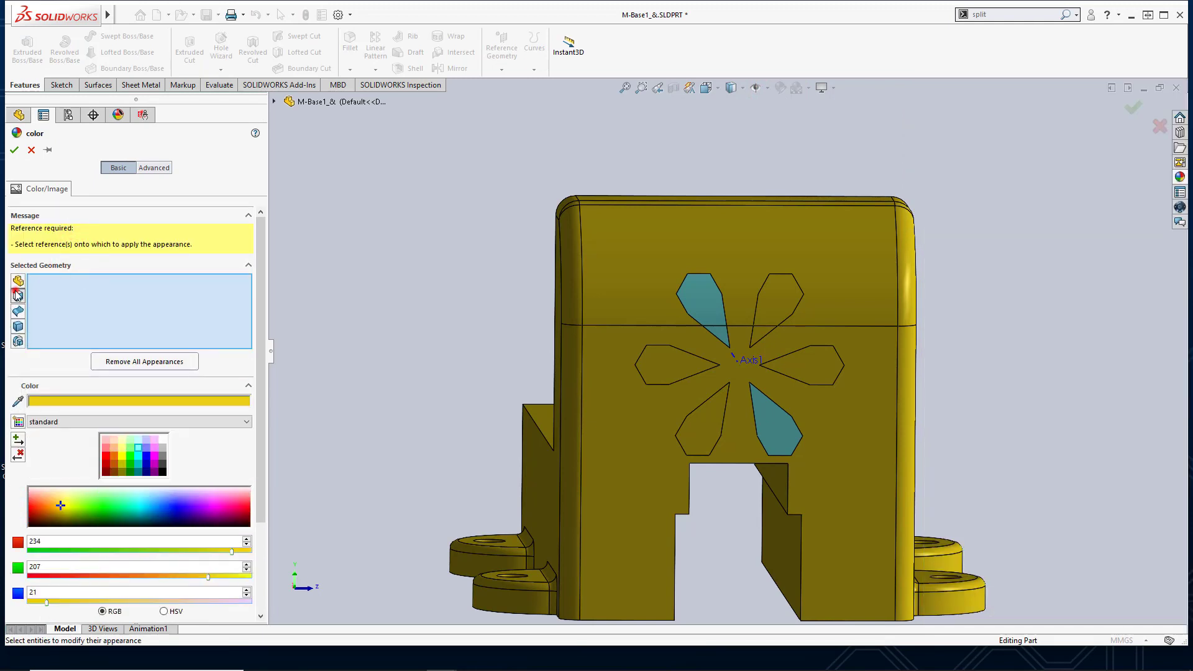
pyautogui.click(73, 304)
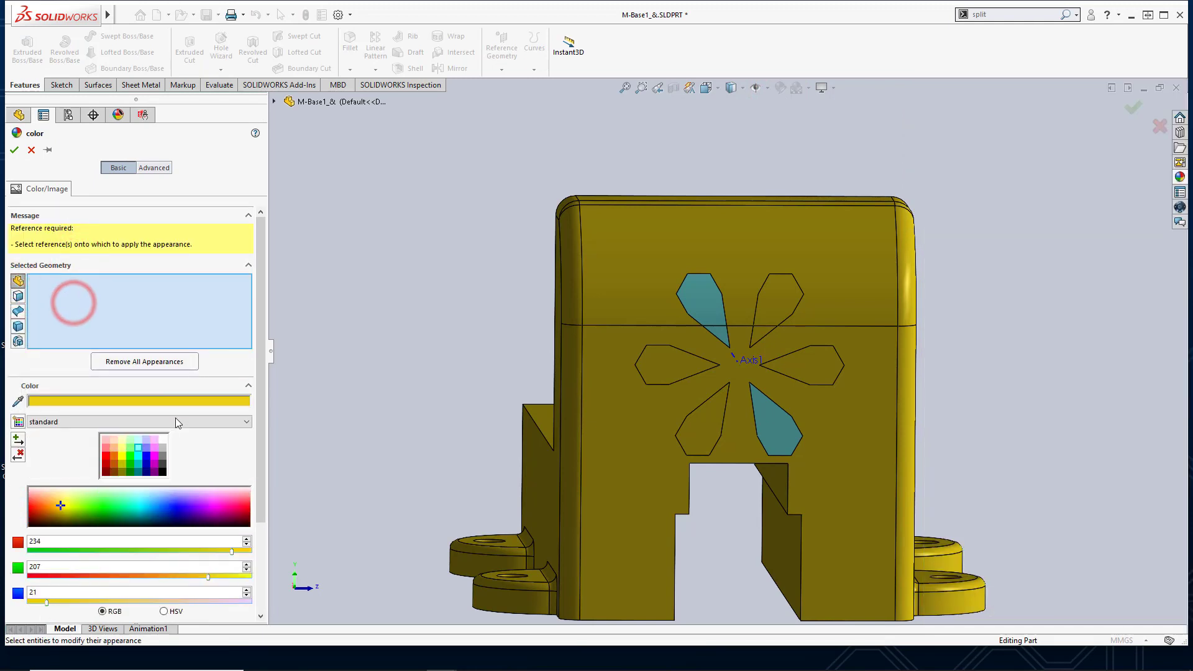
pyautogui.click(163, 439)
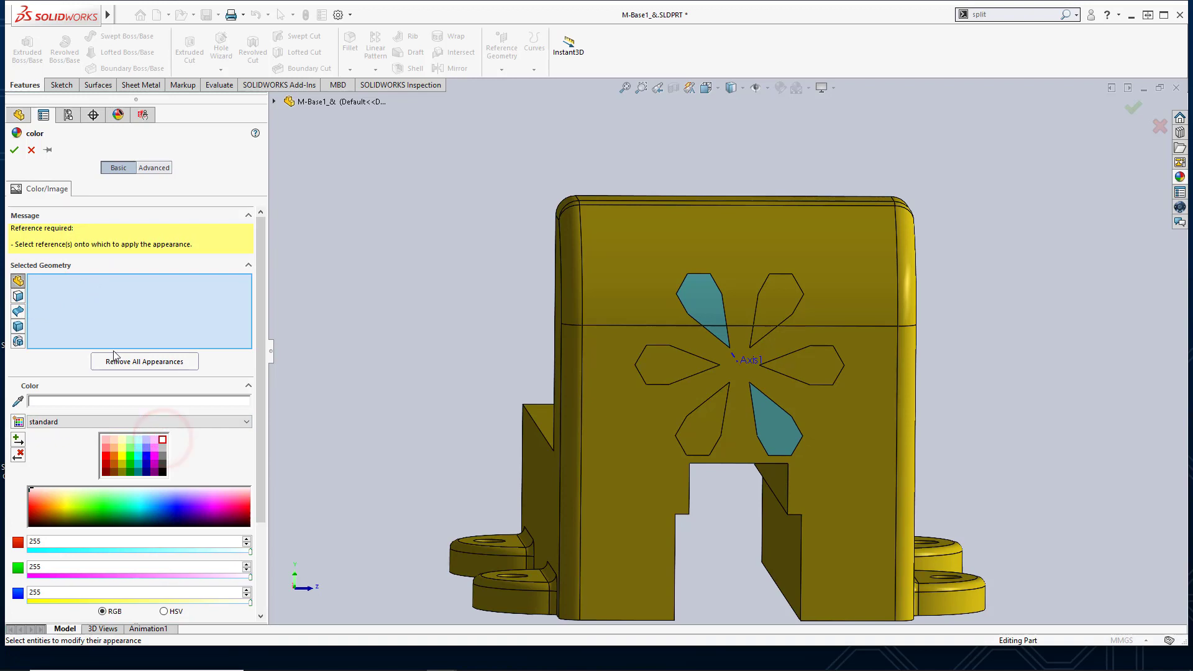
pyautogui.click(17, 297)
pyautogui.click(775, 315)
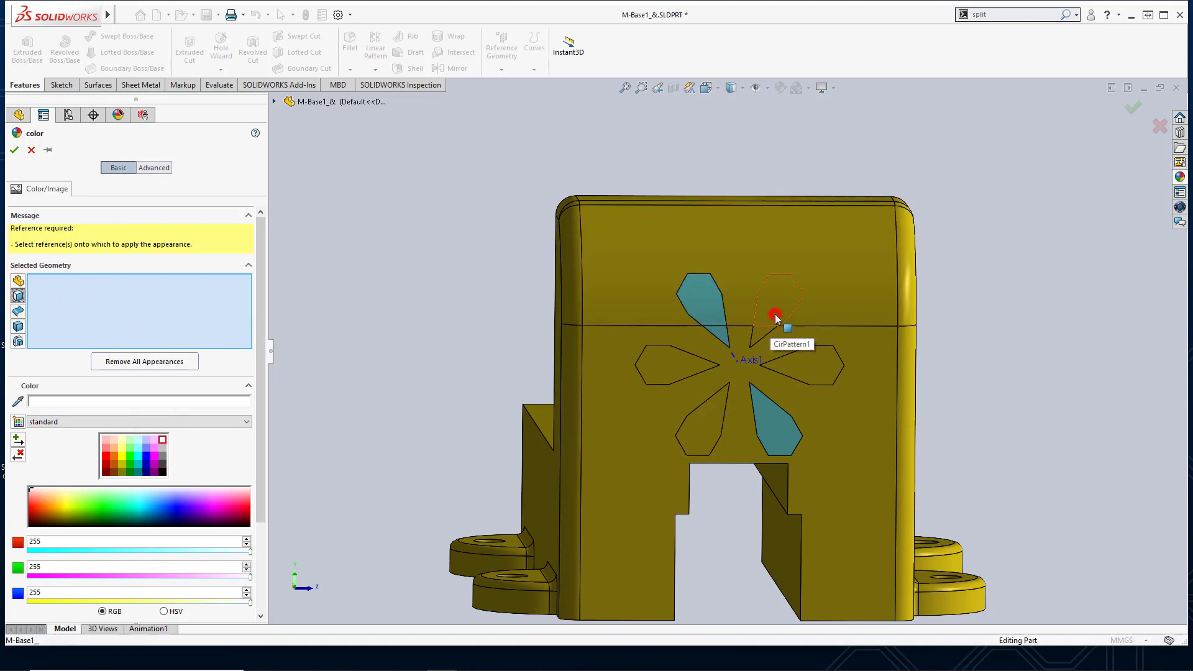
pyautogui.click(765, 331)
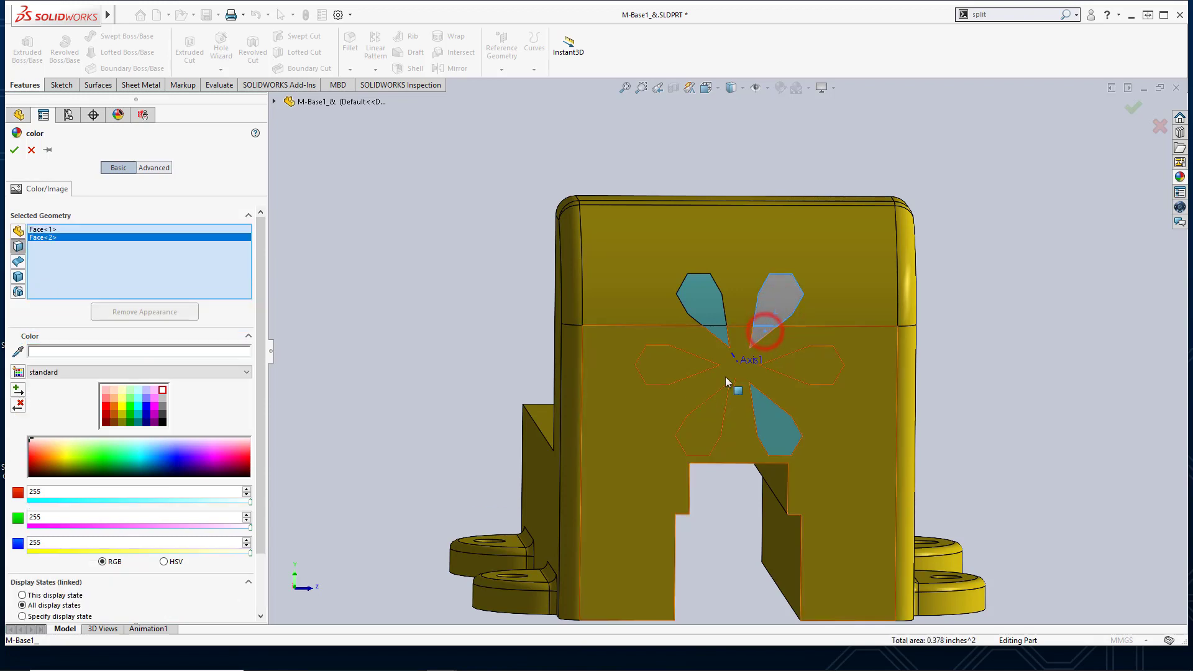
pyautogui.click(710, 425)
pyautogui.moveTo(710, 425); pyautogui.dragTo(731, 377, button='middle')
pyautogui.click(13, 150)
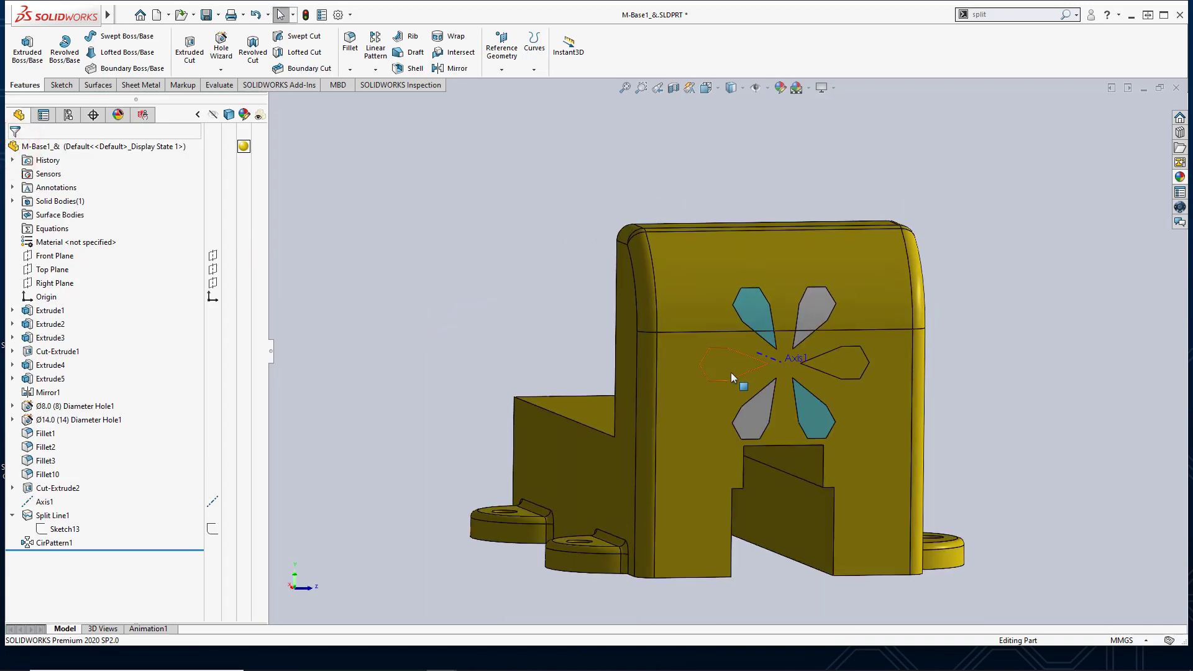
# Apply black (RGB 0, 0, 0) to the left and right petal faces.
pyautogui.click(779, 87)
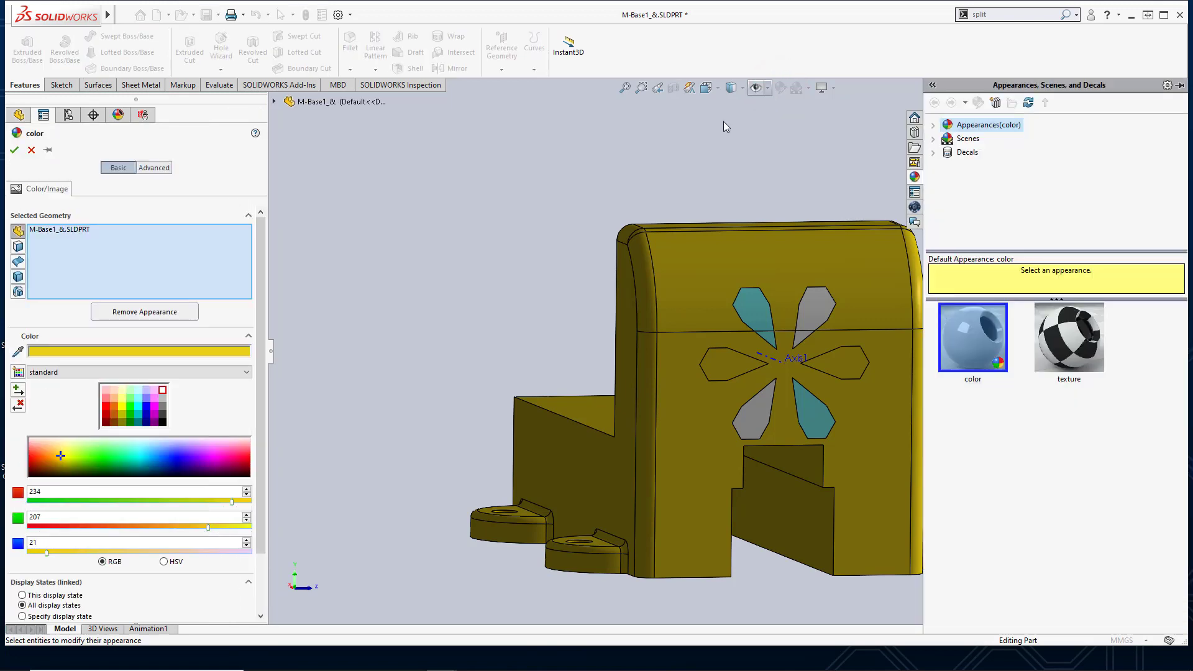
pyautogui.rightClick(86, 256)
pyautogui.click(111, 261)
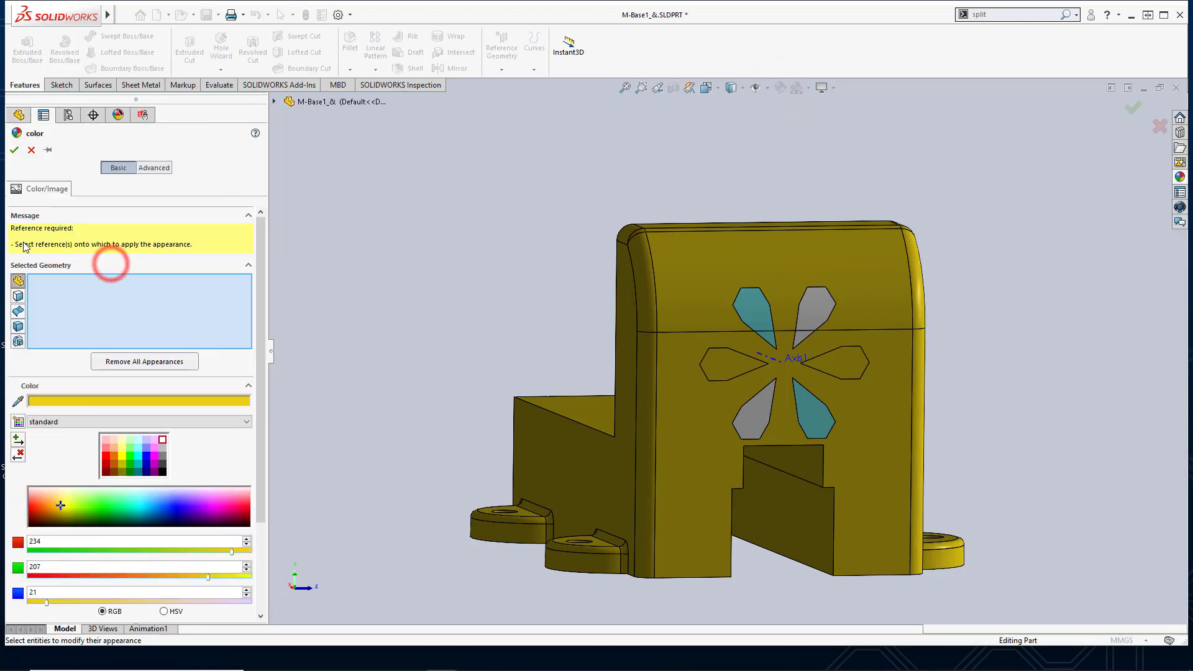
pyautogui.click(18, 296)
pyautogui.click(83, 304)
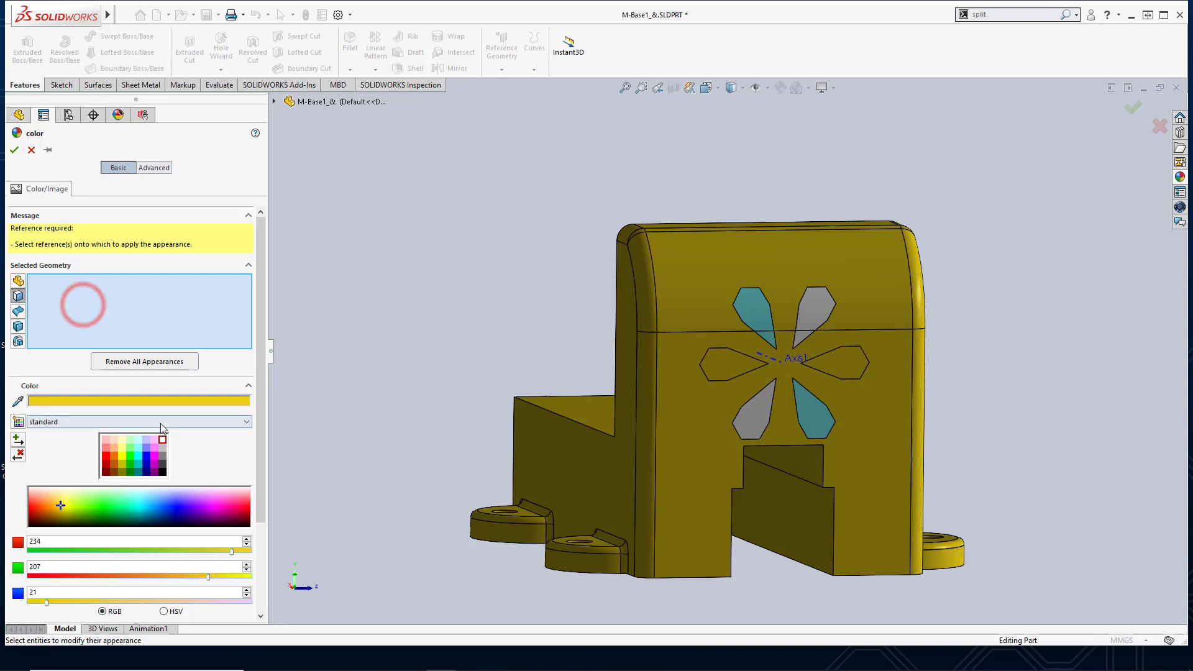
pyautogui.click(162, 472)
pyautogui.click(139, 317)
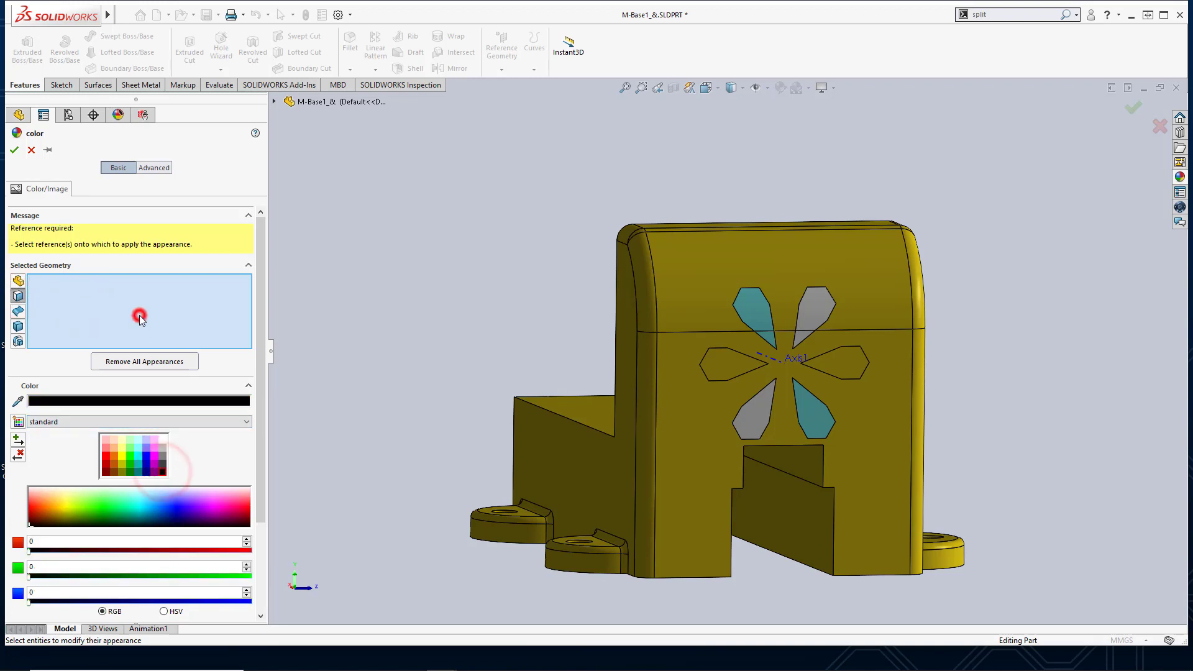
pyautogui.click(728, 367)
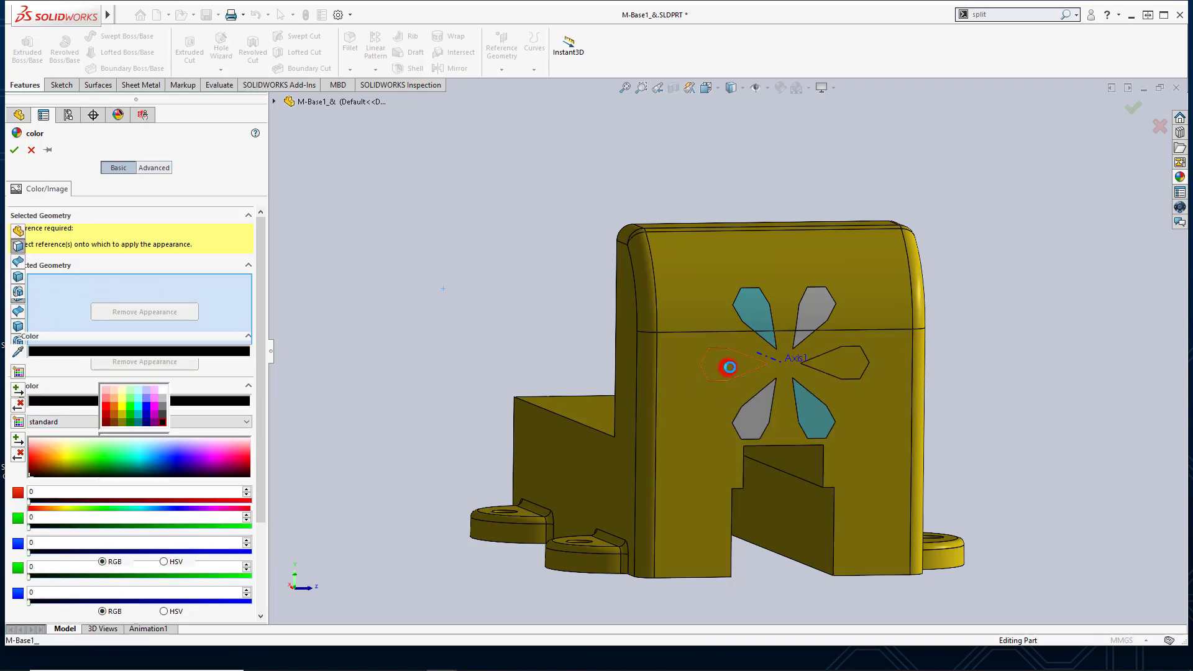
pyautogui.click(835, 369)
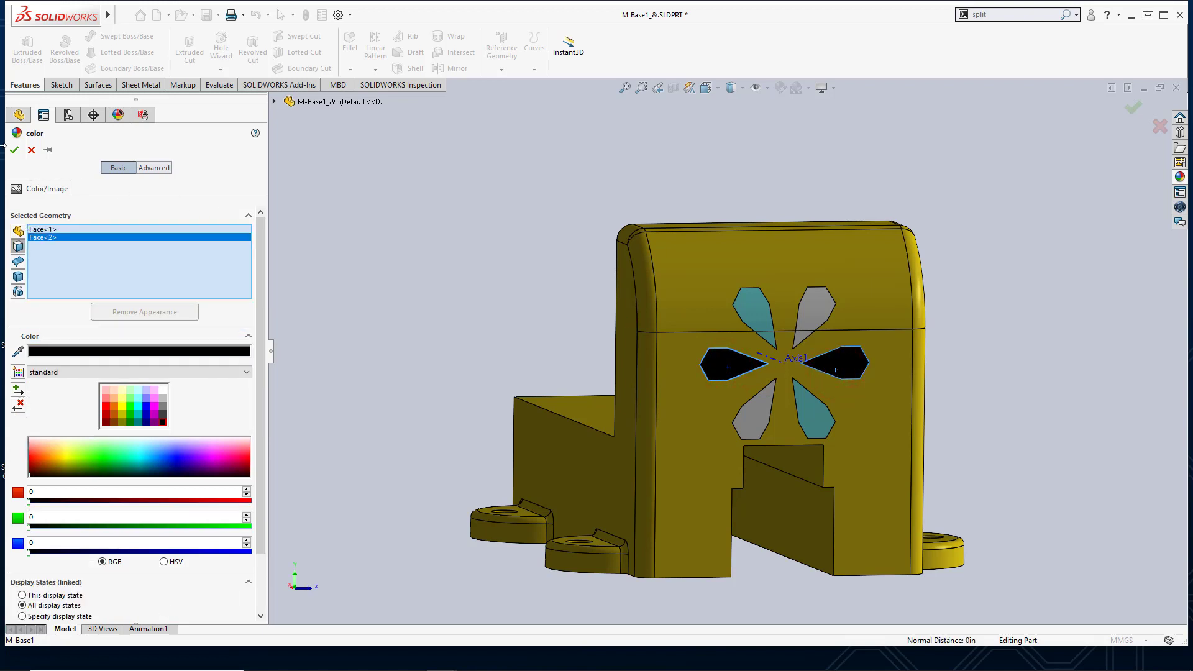
pyautogui.click(15, 153)
pyautogui.moveTo(523, 309); pyautogui.dragTo(569, 325, button='middle')
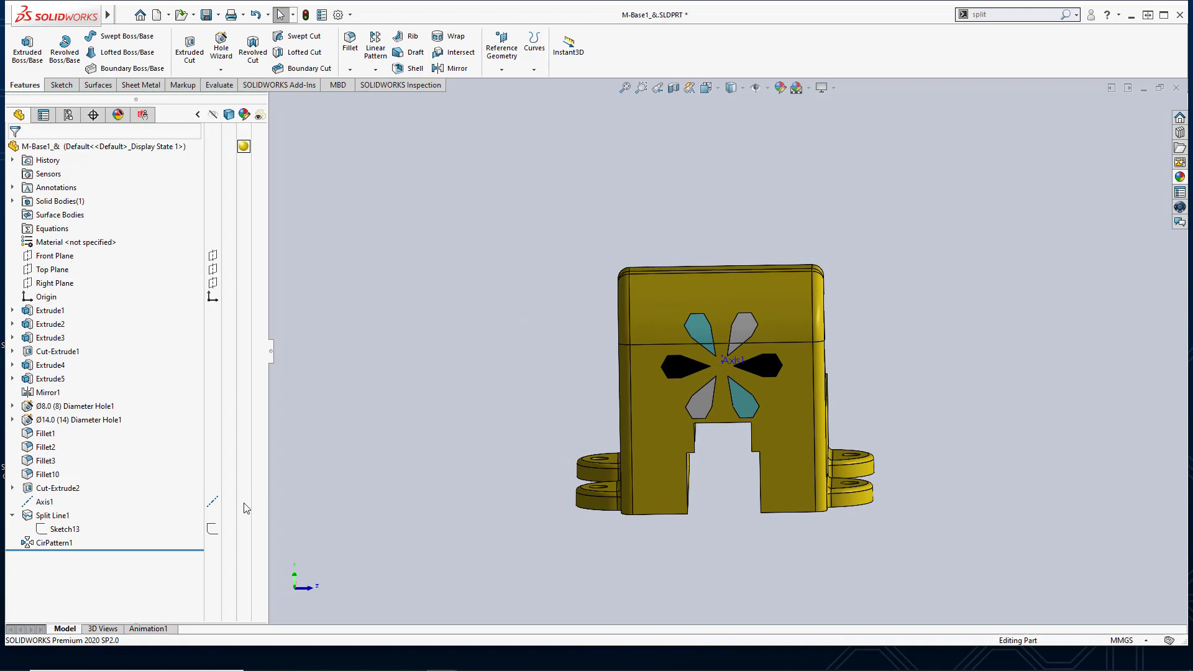
# Hide Axis1, view the part at an angled 3D orientation, and bring up the Open Documents list.
pyautogui.click(212, 501)
pyautogui.click(378, 388)
pyautogui.scroll(-2, 565, 374)
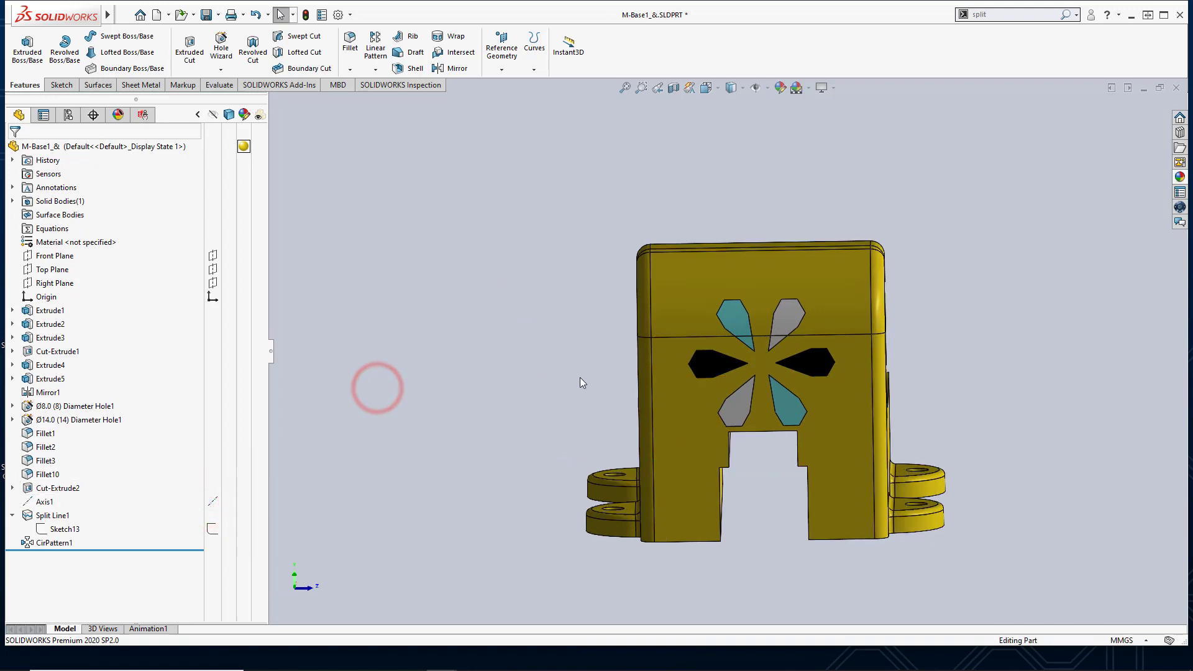
pyautogui.moveTo(580, 382); pyautogui.dragTo(634, 370, button='middle')
pyautogui.scroll(2, 637, 370)
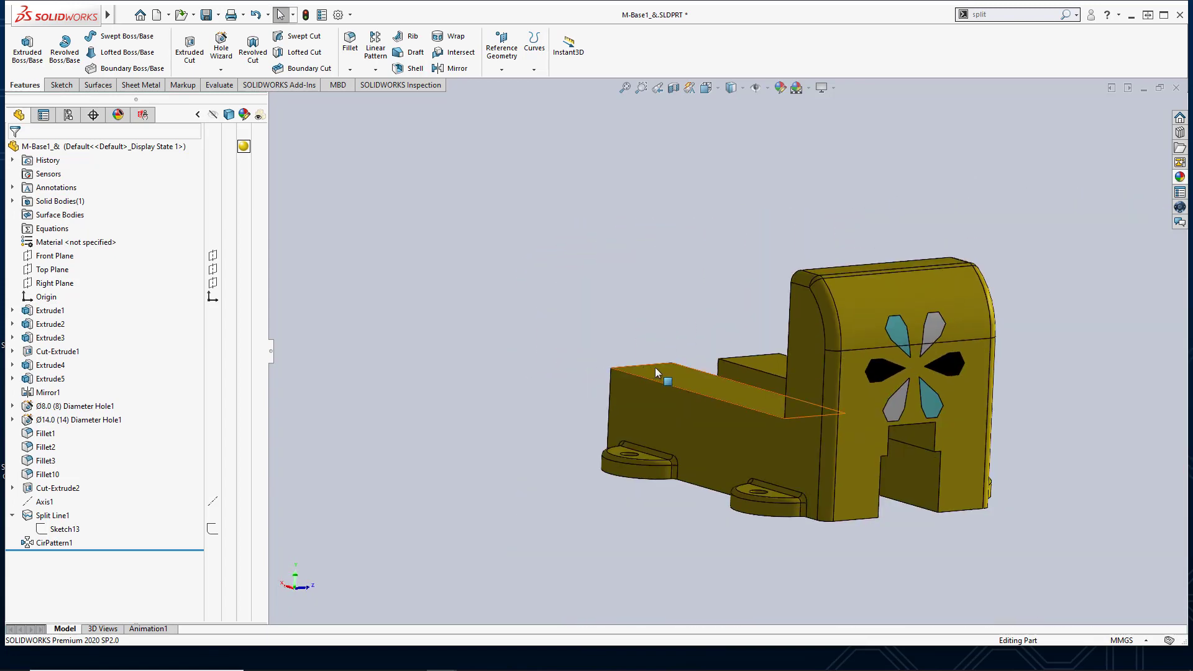
pyautogui.hotkey('ctrl', 'Tab')
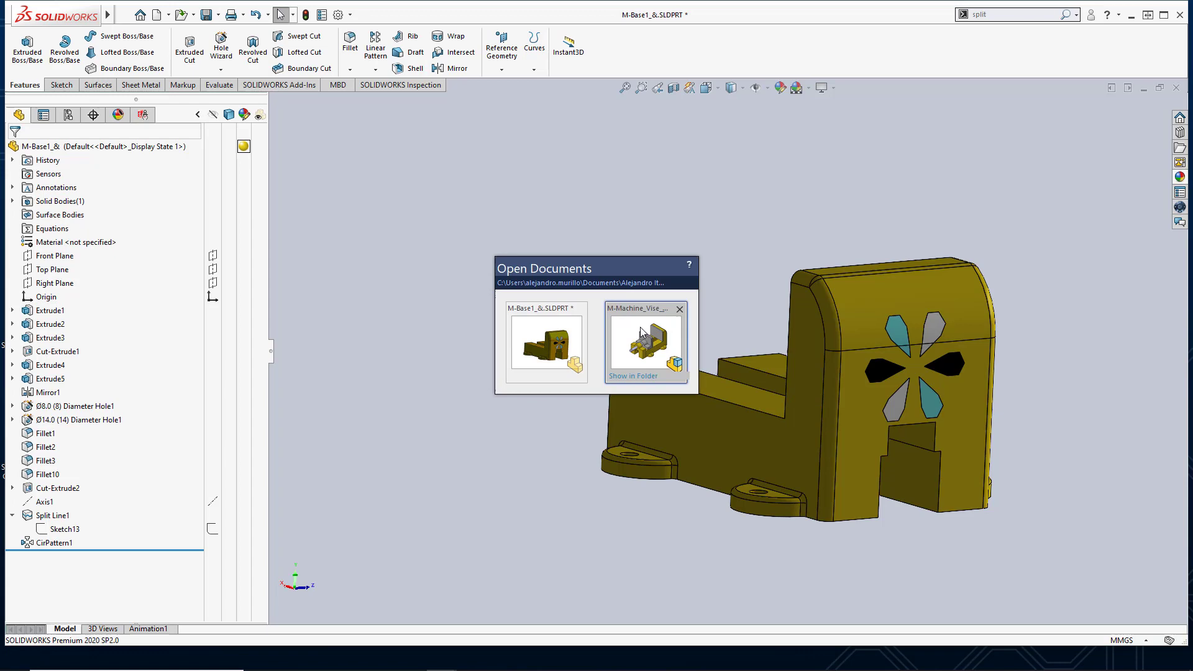
# Switch to the M-Machine_Vise assembly and dismiss the What's Wrong rebuild warnings.
pyautogui.click(550, 323)
pyautogui.hotkey('ctrl', 'Tab')
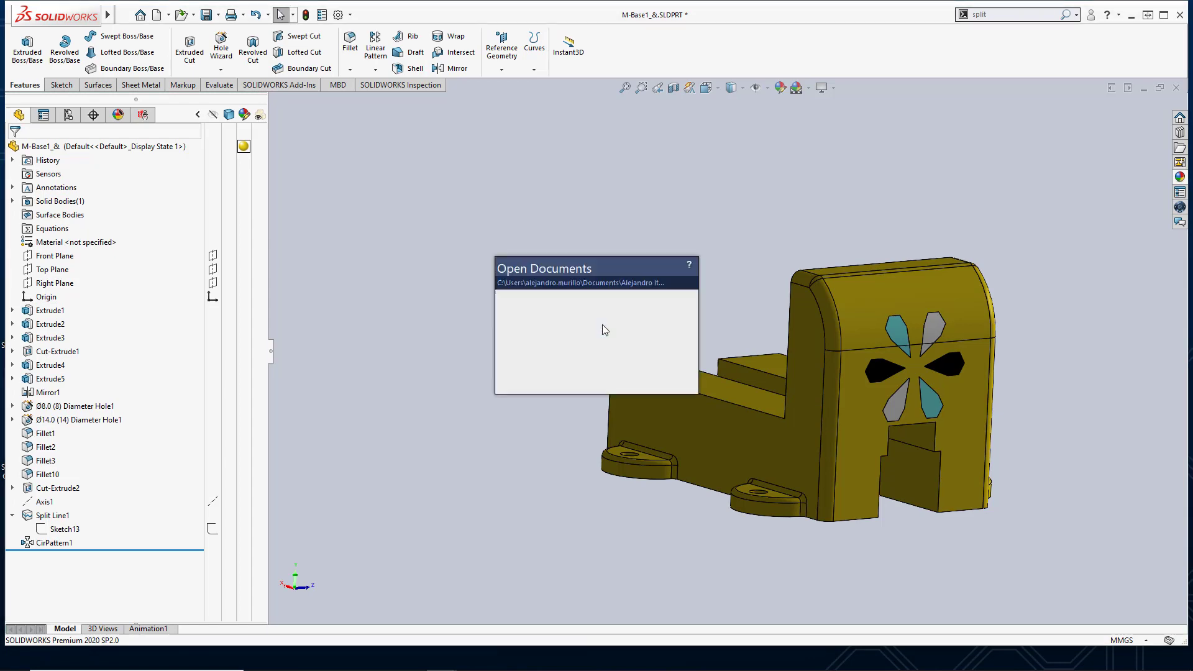
pyautogui.click(645, 333)
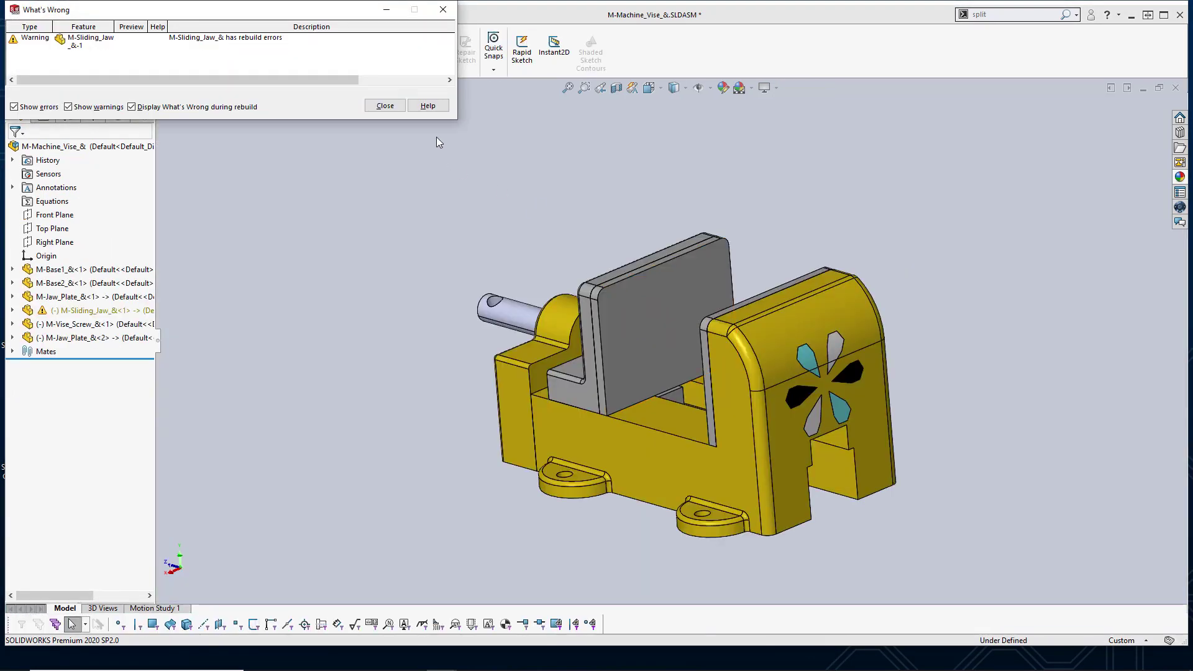
pyautogui.click(385, 105)
# Orbit the vise closer to inspect the cyan, white and black six-petal flower on its base.
pyautogui.moveTo(808, 447); pyautogui.dragTo(726, 419, button='middle')
pyautogui.scroll(3, 725, 419)
pyautogui.scroll(-1, 491, 341)
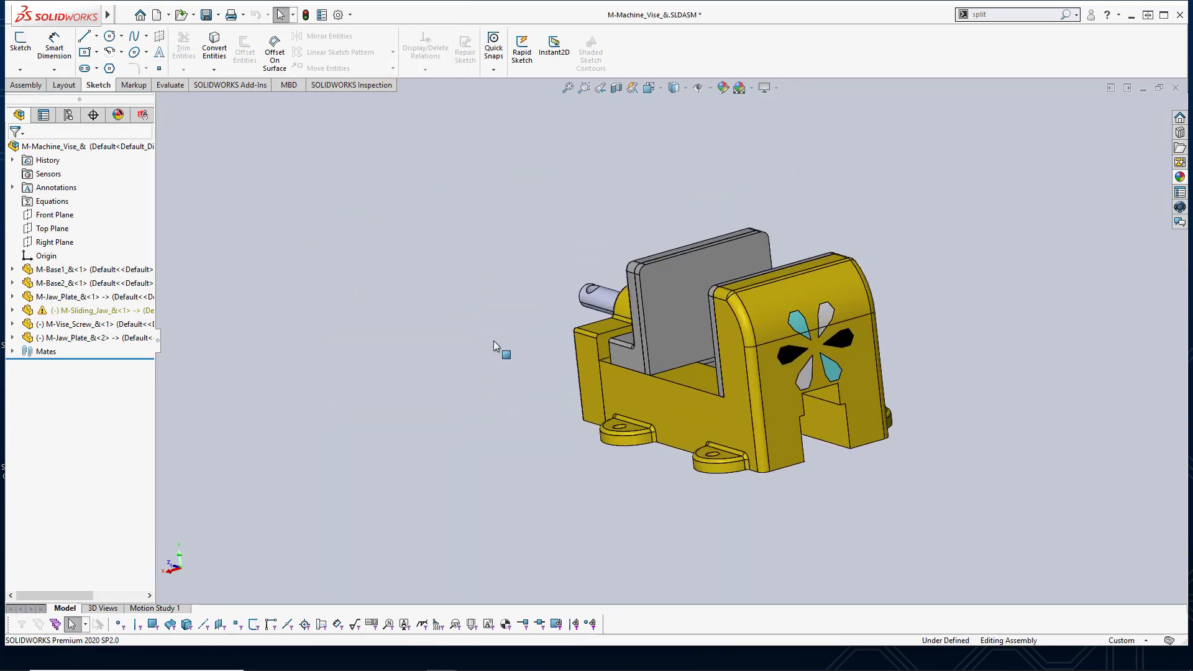